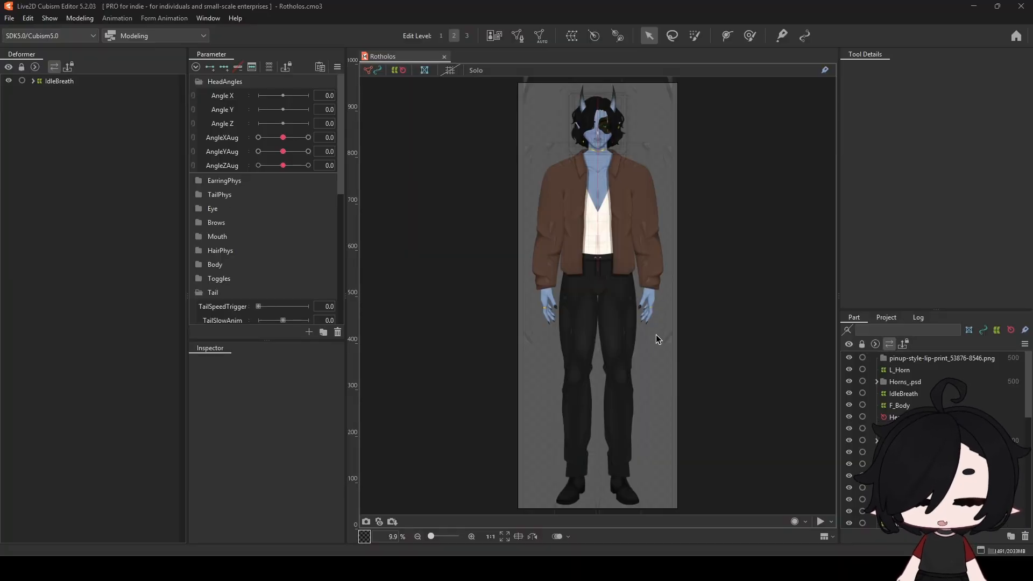
- Select the AdamsApple art mesh on the neck and collapse the Tail parameter folder
{"action": "scroll", "coordinate": [616, 175], "scroll_direction": "up", "scroll_amount": 3}
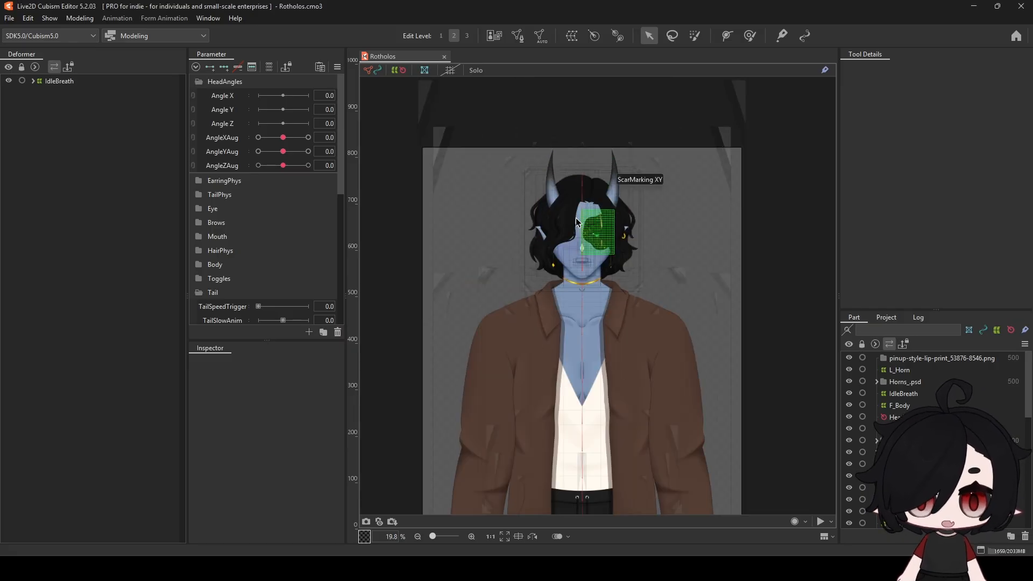
{"action": "scroll", "coordinate": [576, 222], "scroll_direction": "up", "scroll_amount": 5}
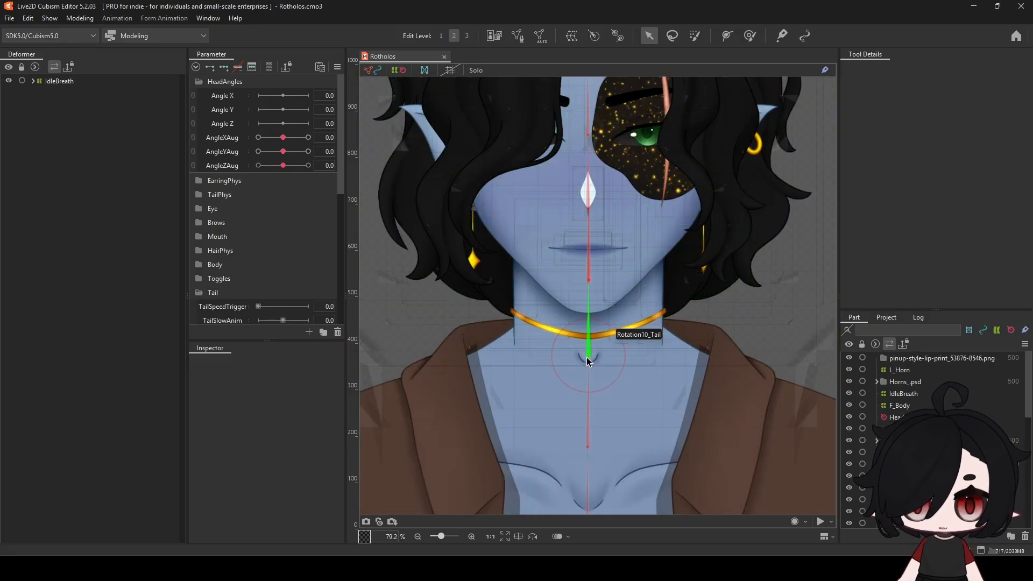
{"action": "left_click", "coordinate": [581, 360]}
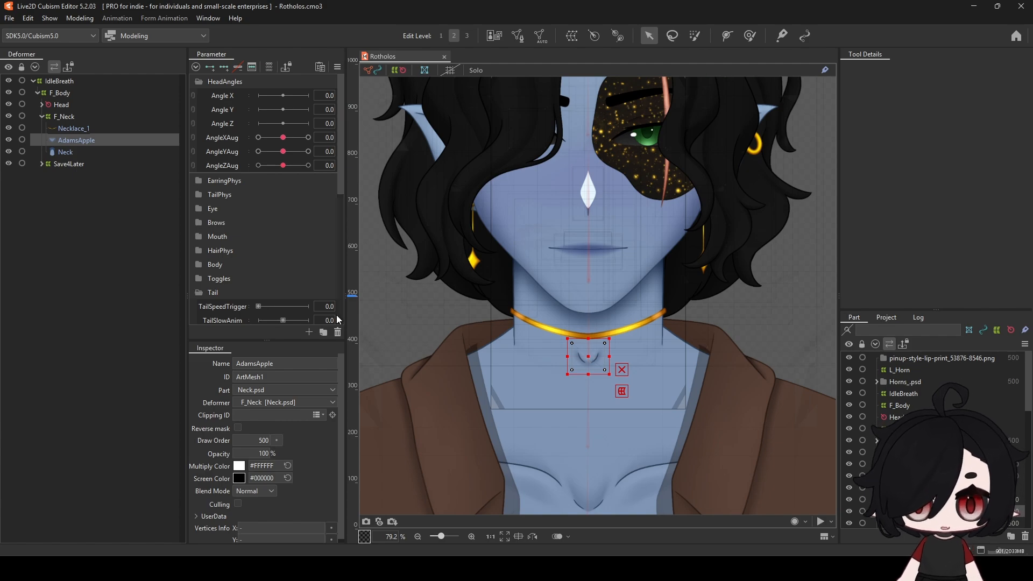
{"action": "left_click", "coordinate": [199, 293]}
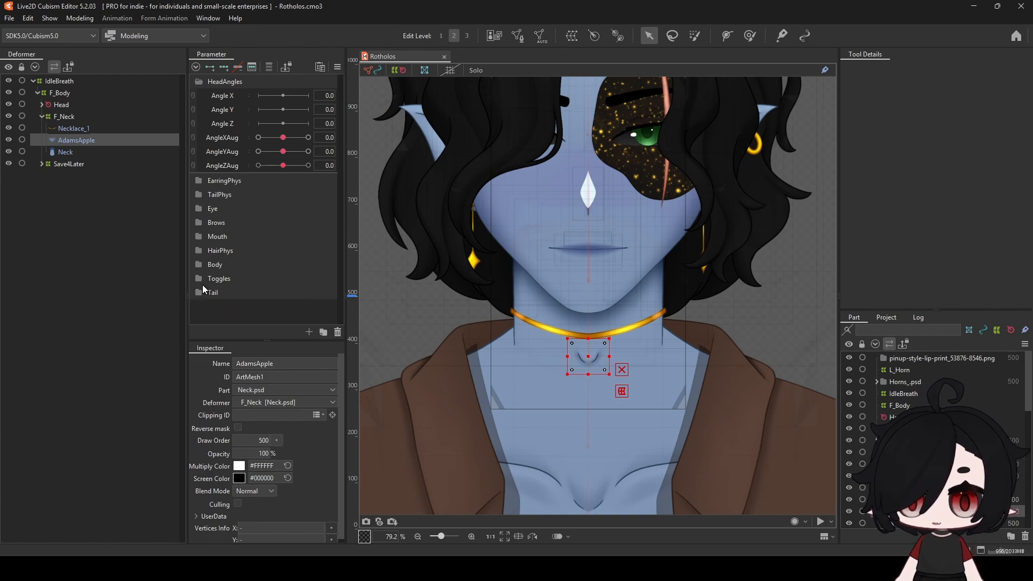
{"action": "left_click", "coordinate": [199, 278]}
{"action": "left_click", "coordinate": [199, 278]}
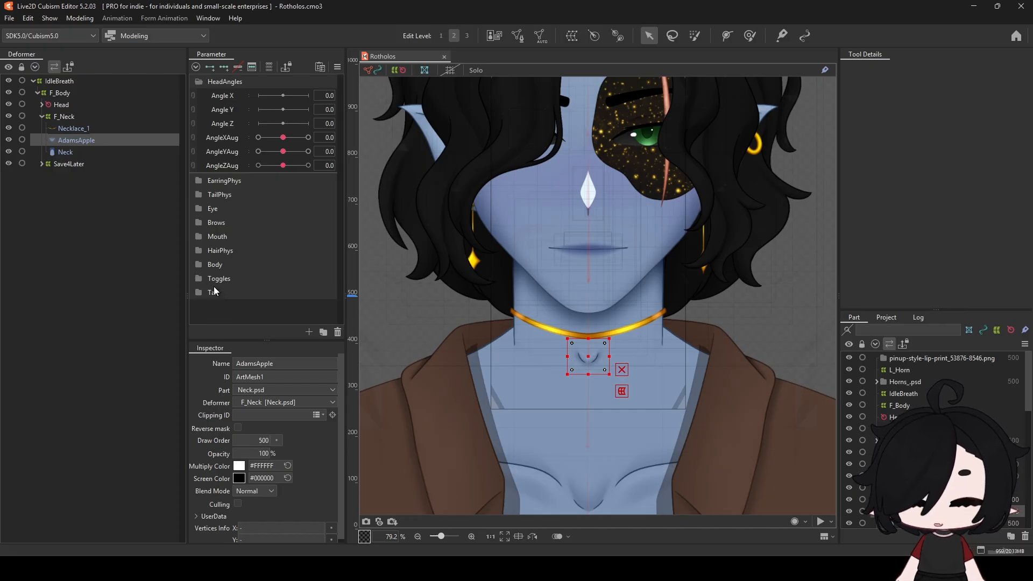
- Create a new parameter named VoiceA with ID VoiceAParam and a minimum of 0
{"action": "left_click", "coordinate": [311, 332]}
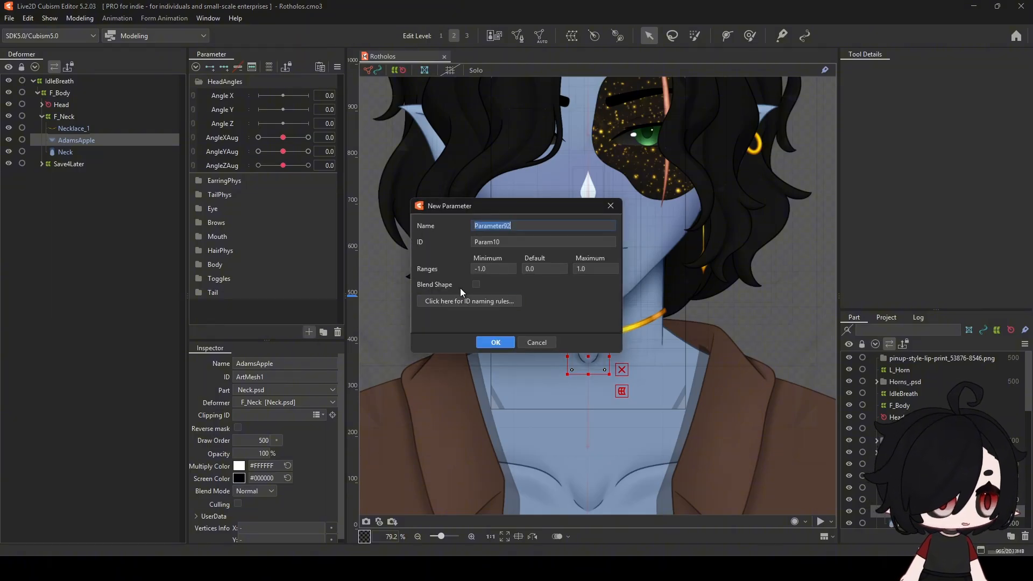
{"action": "type", "text": "Voicea"}
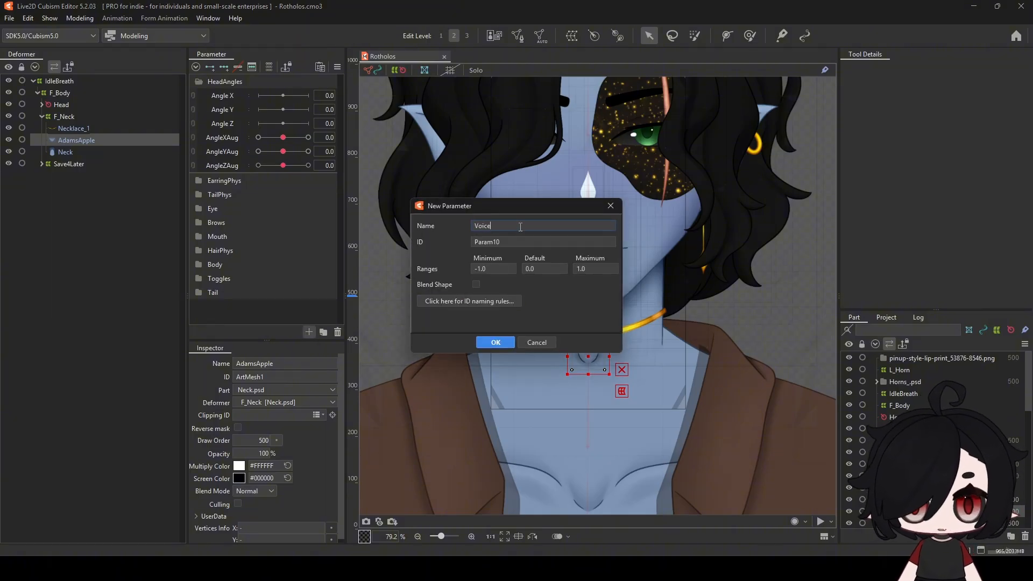
{"action": "double_click", "coordinate": [511, 240]}
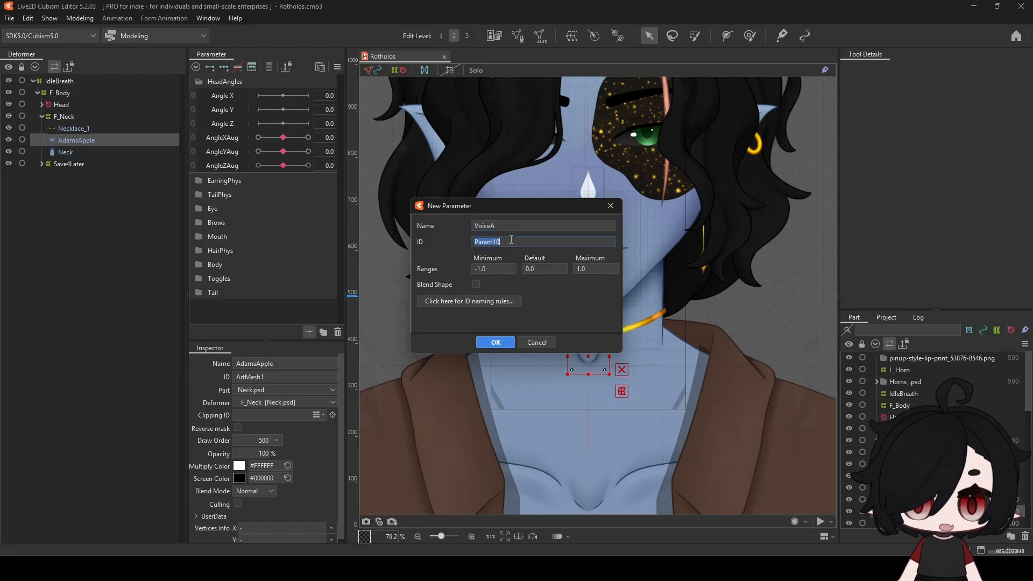
{"action": "type", "text": "VoiceA"}
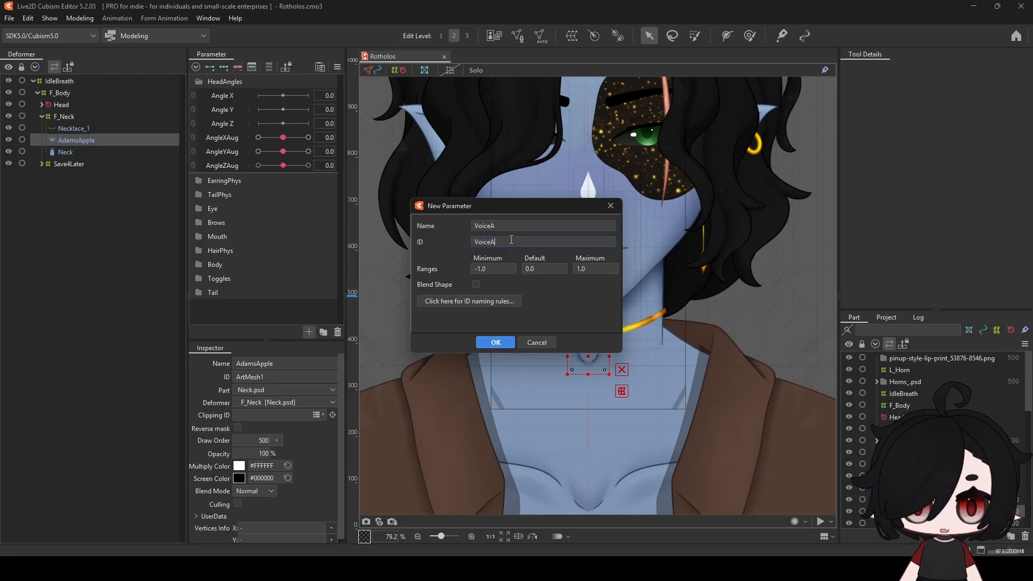
{"action": "type", "text": "Param"}
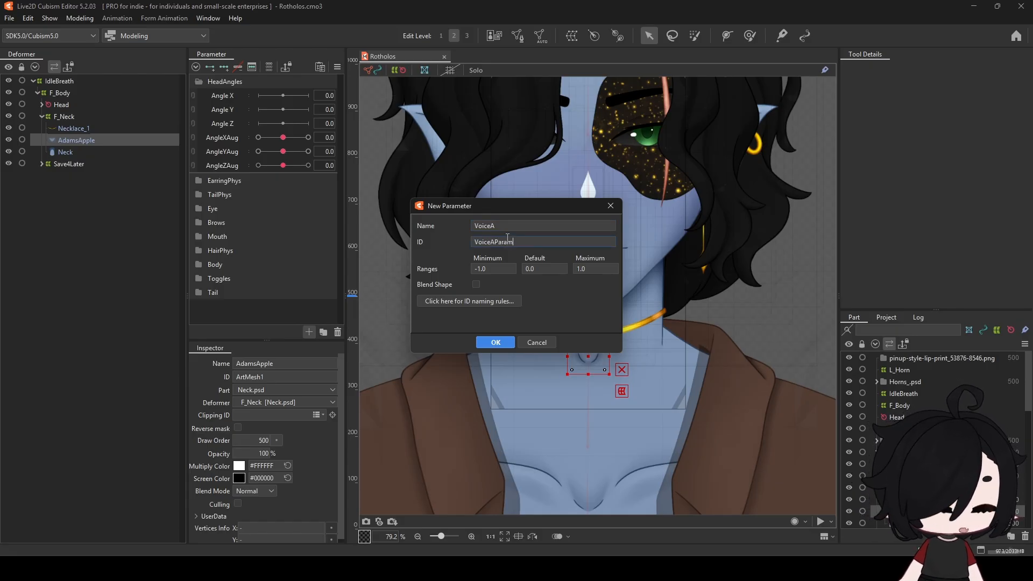
{"action": "double_click", "coordinate": [507, 269]}
{"action": "type", "text": "0"}
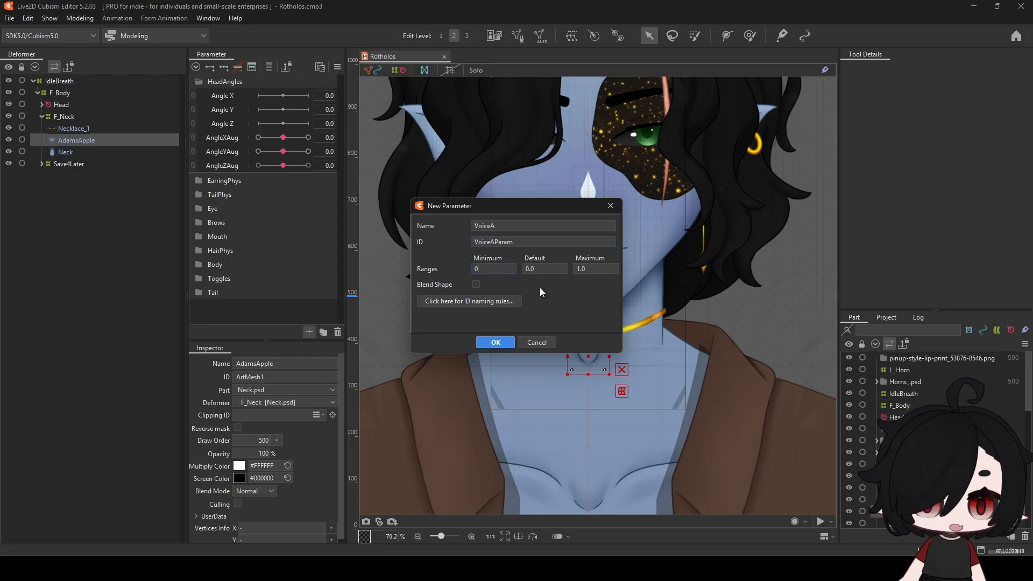
{"action": "left_click", "coordinate": [504, 339]}
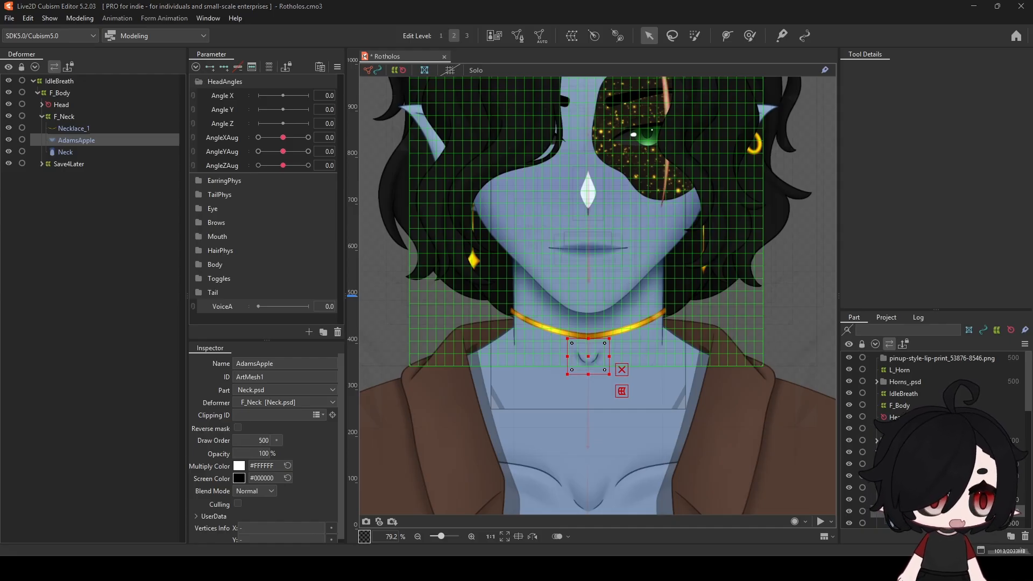
- Create a new parameter named VoiceI with an ID that follows the VoiceA parameter's naming pattern
{"action": "left_click", "coordinate": [309, 332]}
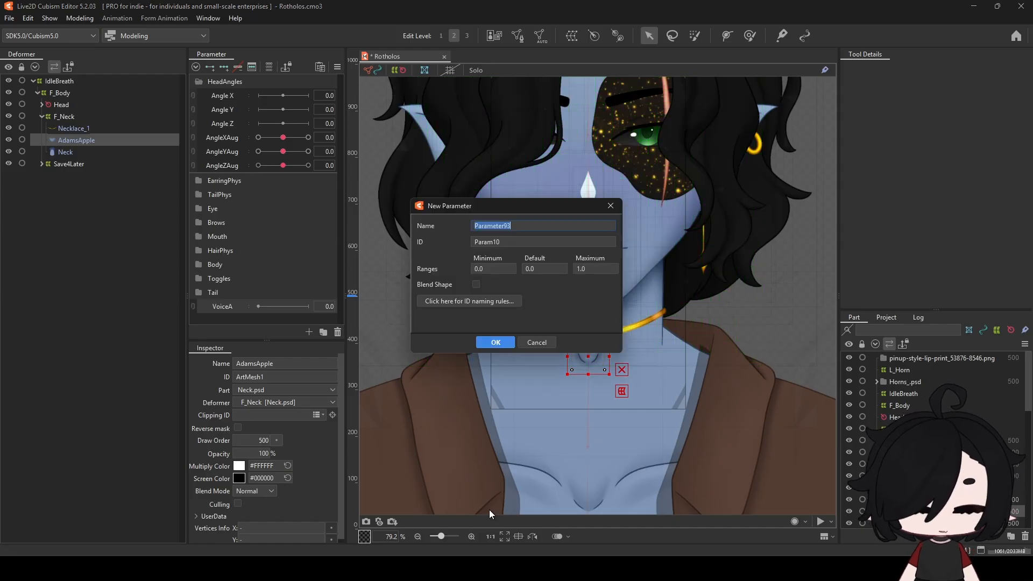
{"action": "type", "text": "VoiceI"}
{"action": "double_click", "coordinate": [541, 229]}
{"action": "double_click", "coordinate": [533, 242]}
{"action": "type", "text": "VoiceI"}
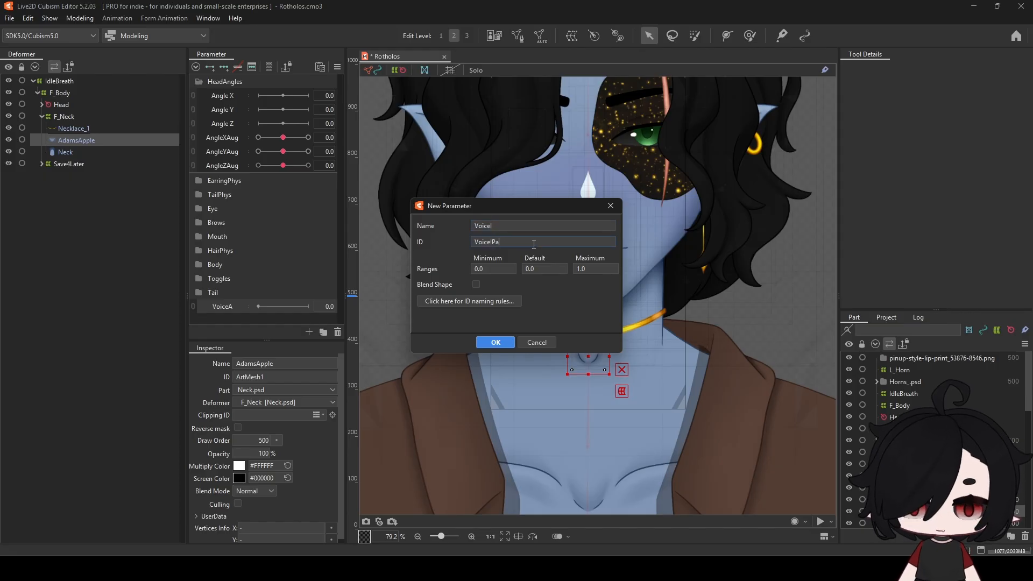
{"action": "key", "text": "Return"}
- Create a new parameter named VoiceU with a matching ID
{"action": "left_click", "coordinate": [309, 332]}
{"action": "type", "text": "VoiceU"}
{"action": "type", "text": "VoiceU"}
{"action": "key", "text": "Return"}
- Create a new parameter named VoiceE with a matching ID
{"action": "left_click", "coordinate": [309, 332]}
{"action": "type", "text": "VoiceE"}
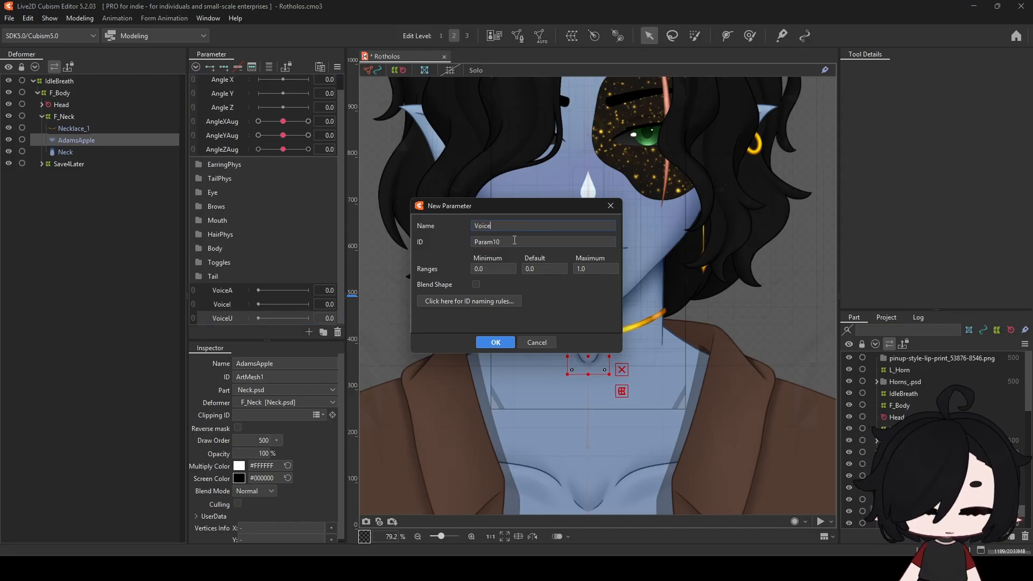
{"action": "double_click", "coordinate": [525, 244]}
{"action": "type", "text": "VoiceE"}
{"action": "key", "text": "Return"}
- Create a new parameter named VoiceO with a matching ID
{"action": "left_click", "coordinate": [308, 332]}
{"action": "type", "text": "VoiceO"}
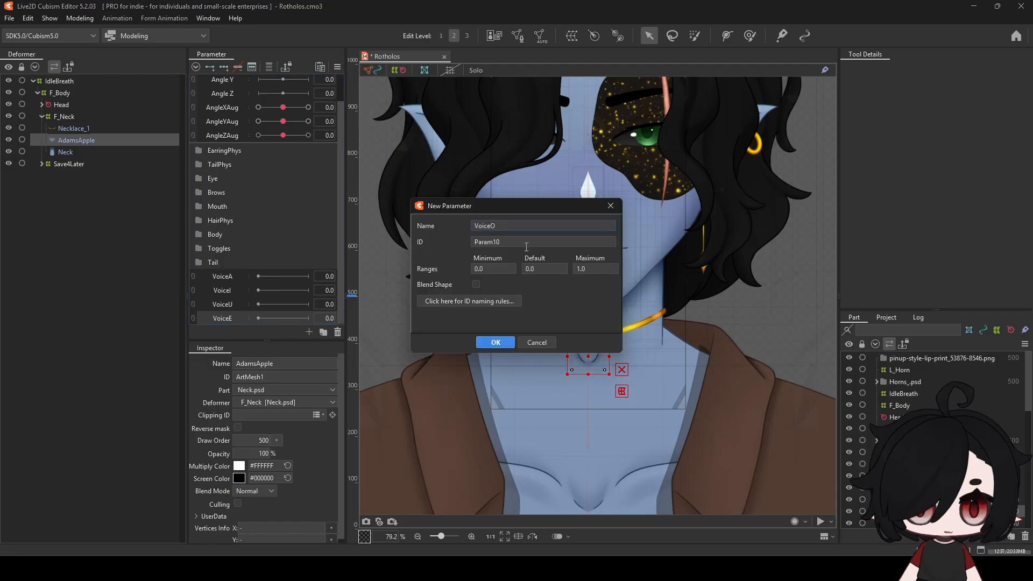
{"action": "double_click", "coordinate": [525, 243]}
{"action": "type", "text": "ParamVoiceO"}
{"action": "key", "text": "Return"}
- Create a new parameter named VoiceSilence with a matching ID that contains no space
{"action": "left_click", "coordinate": [308, 332]}
{"action": "type", "text": "VoiceSilence"}
{"action": "double_click", "coordinate": [525, 243]}
{"action": "type", "text": "ParamVoiceSilence"}
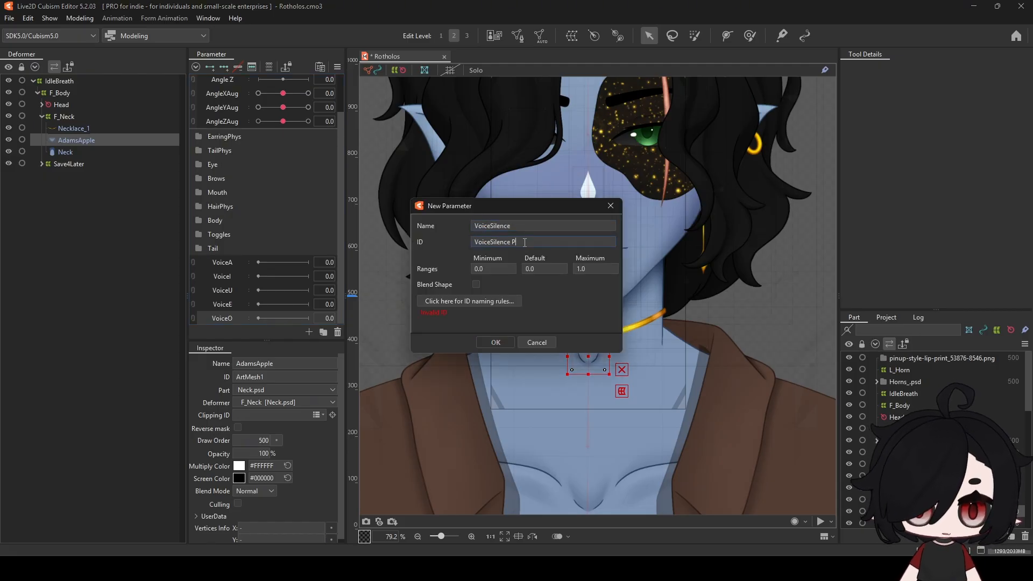
{"action": "key", "text": "Return"}
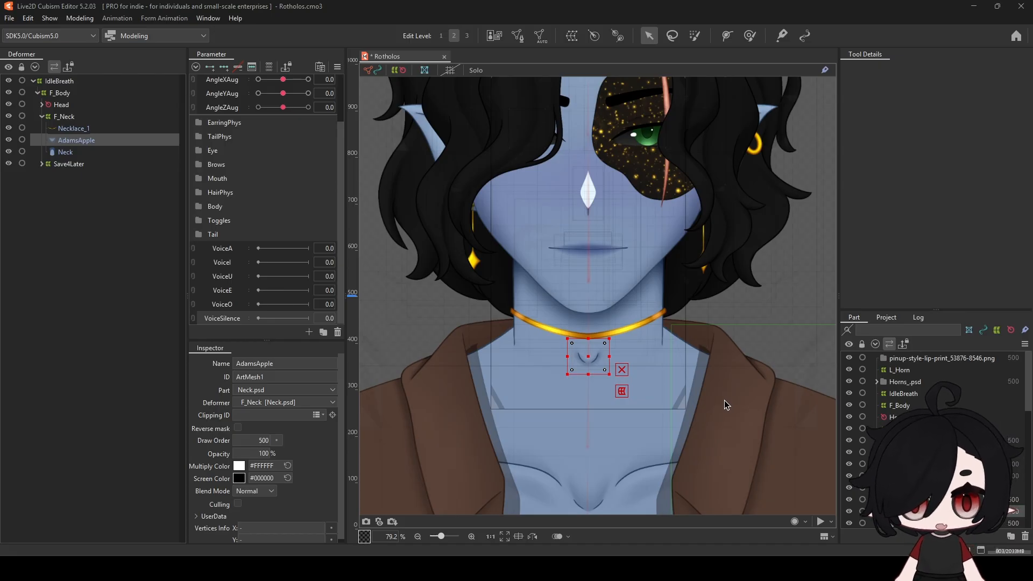
- Generate a dense automatic mesh for the AdamsApple art mesh
{"action": "scroll", "coordinate": [602, 350], "scroll_direction": "up", "scroll_amount": 5}
{"action": "scroll", "coordinate": [627, 374], "scroll_direction": "down", "scroll_amount": 2}
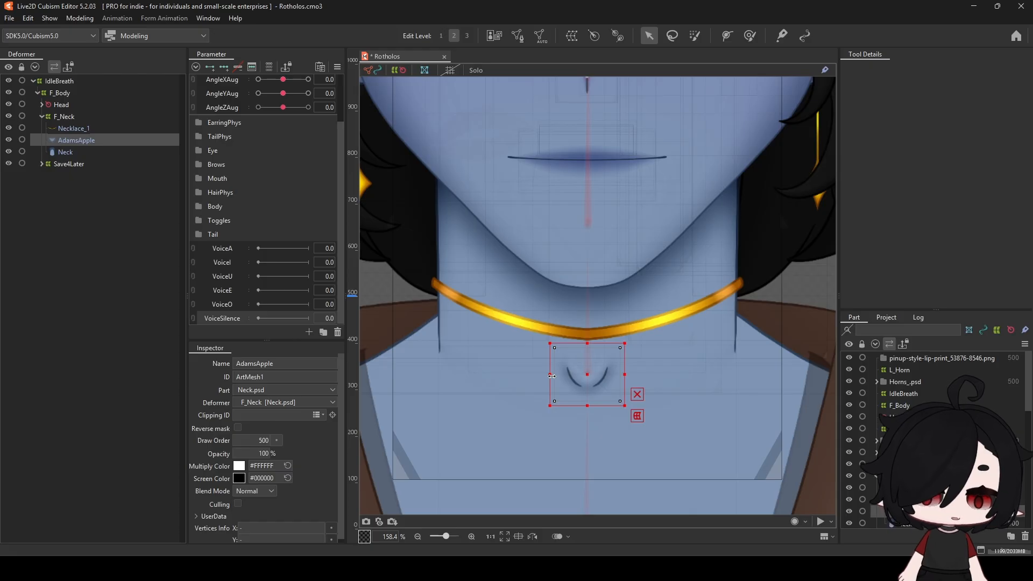
{"action": "scroll", "coordinate": [616, 493], "scroll_direction": "up", "scroll_amount": 2}
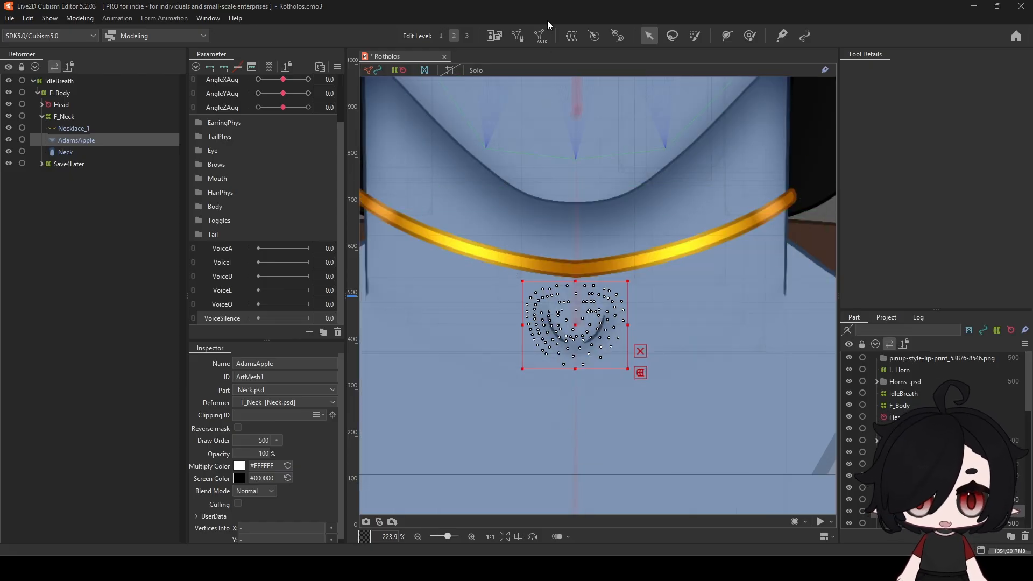
{"action": "left_click", "coordinate": [519, 37]}
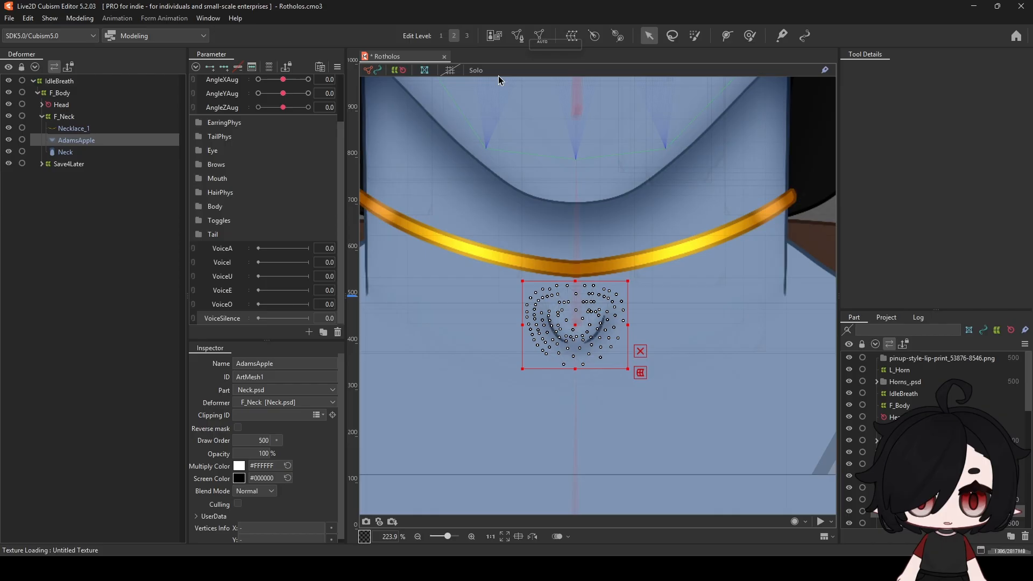
{"action": "left_click", "coordinate": [496, 72]}
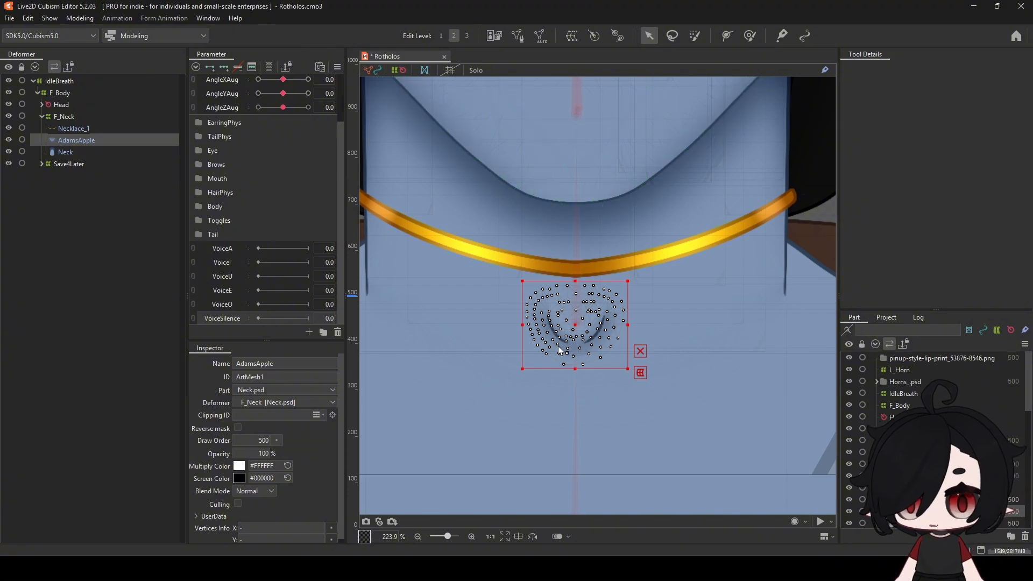
{"action": "scroll", "coordinate": [578, 340], "scroll_direction": "up", "scroll_amount": 3}
{"action": "scroll", "coordinate": [578, 340], "scroll_direction": "down", "scroll_amount": 2}
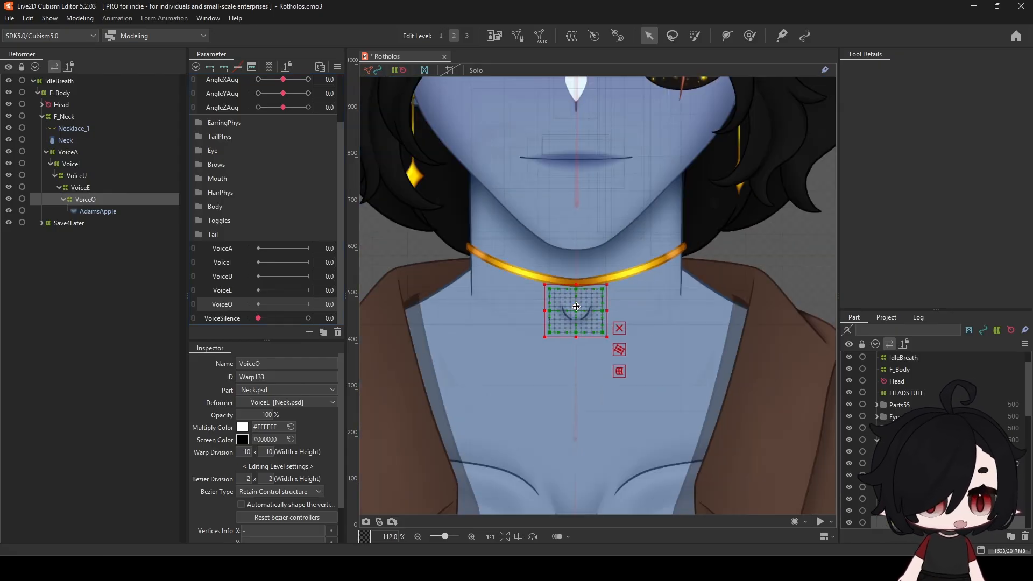
{"action": "scroll", "coordinate": [578, 308], "scroll_direction": "down", "scroll_amount": 6}
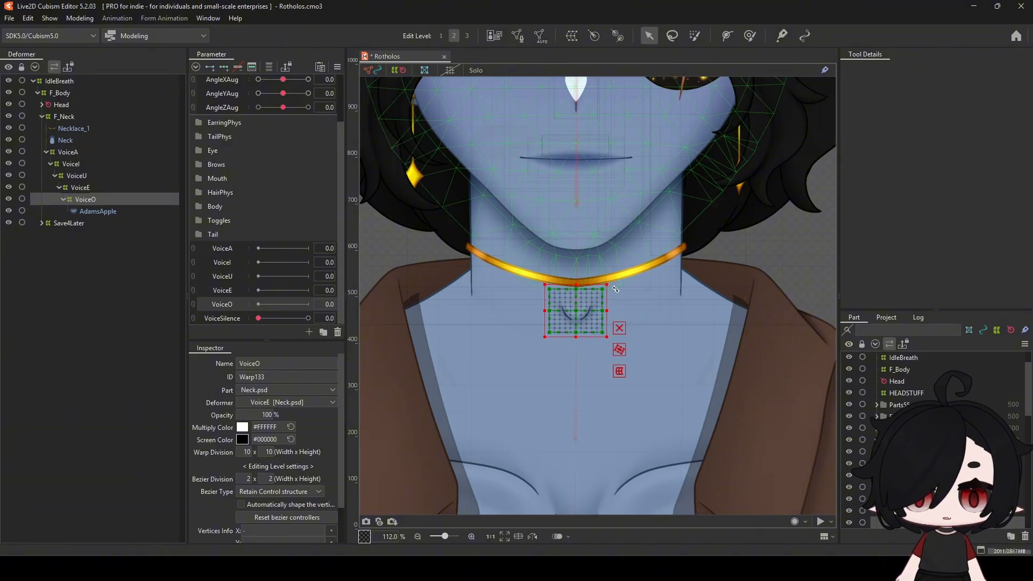
{"action": "scroll", "coordinate": [535, 329], "scroll_direction": "down", "scroll_amount": 3}
{"action": "scroll", "coordinate": [542, 319], "scroll_direction": "up", "scroll_amount": 2}
{"action": "scroll", "coordinate": [543, 321], "scroll_direction": "up", "scroll_amount": 5}
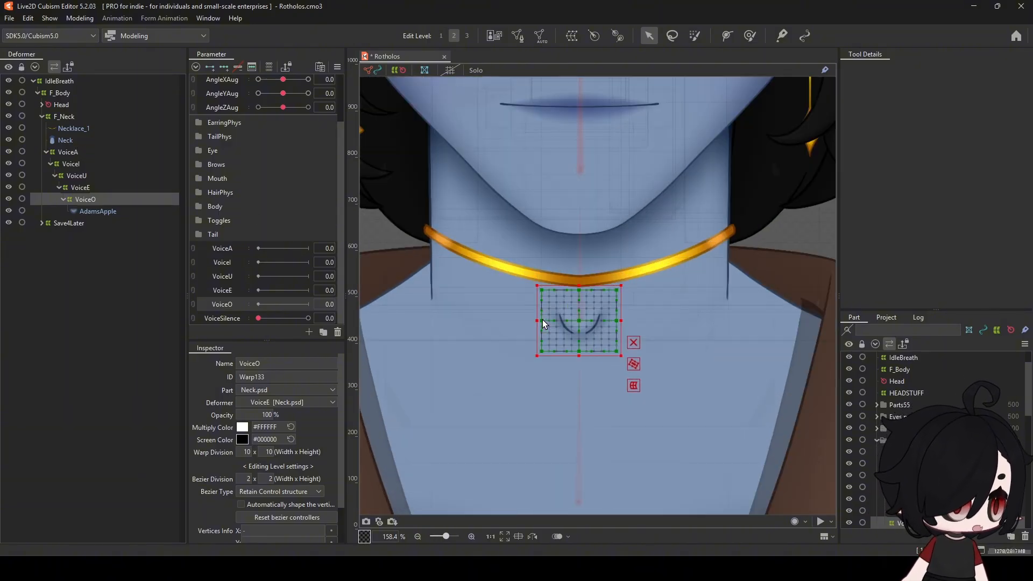
{"action": "scroll", "coordinate": [583, 323], "scroll_direction": "up", "scroll_amount": 2}
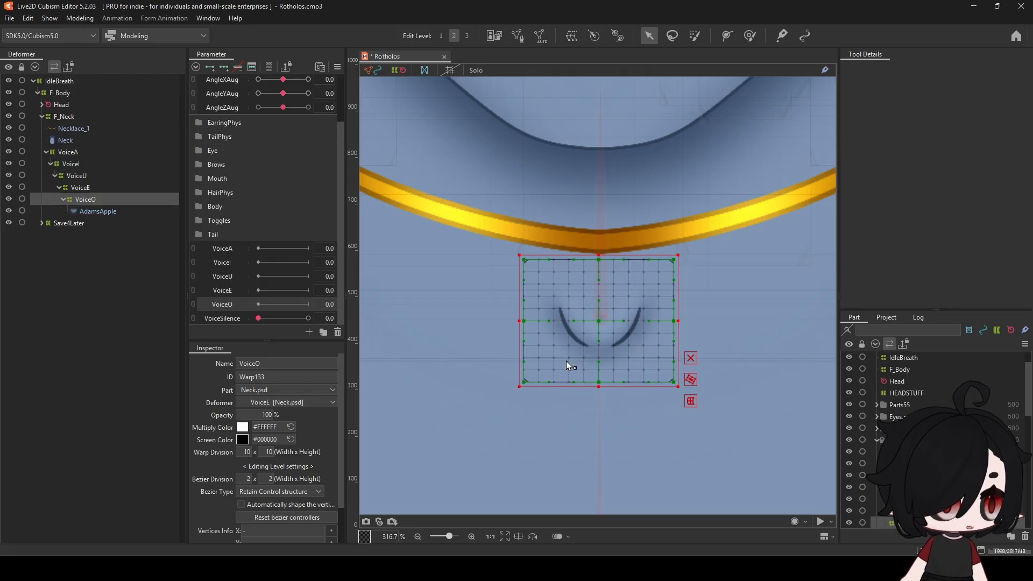
- Add two keyforms each to the VoiceE and VoiceU parameters for the warp deformers of the same names
{"action": "left_click", "coordinate": [96, 188]}
{"action": "left_click", "coordinate": [249, 293]}
{"action": "left_click", "coordinate": [222, 65]}
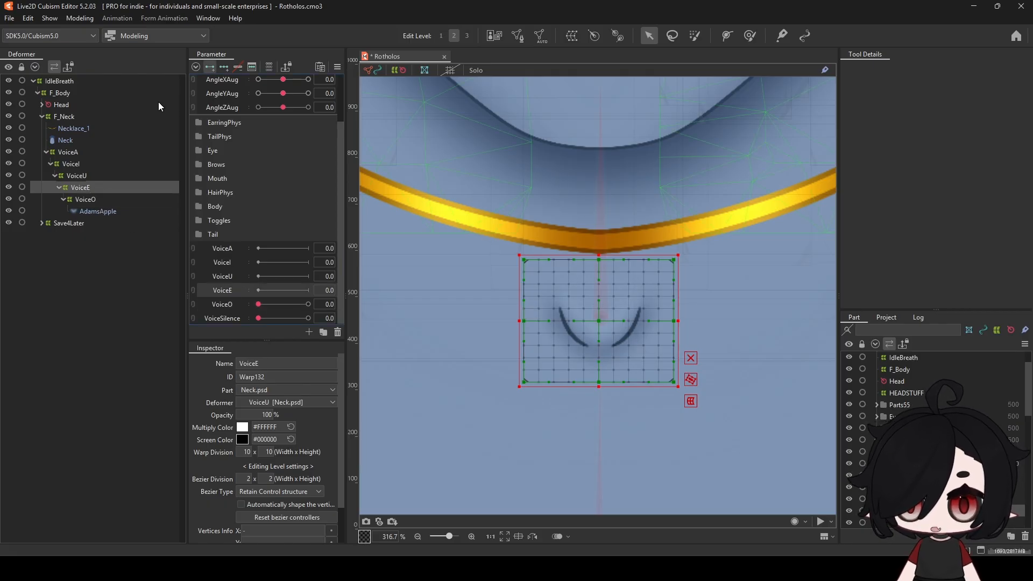
{"action": "left_click", "coordinate": [101, 175]}
{"action": "left_click", "coordinate": [234, 276]}
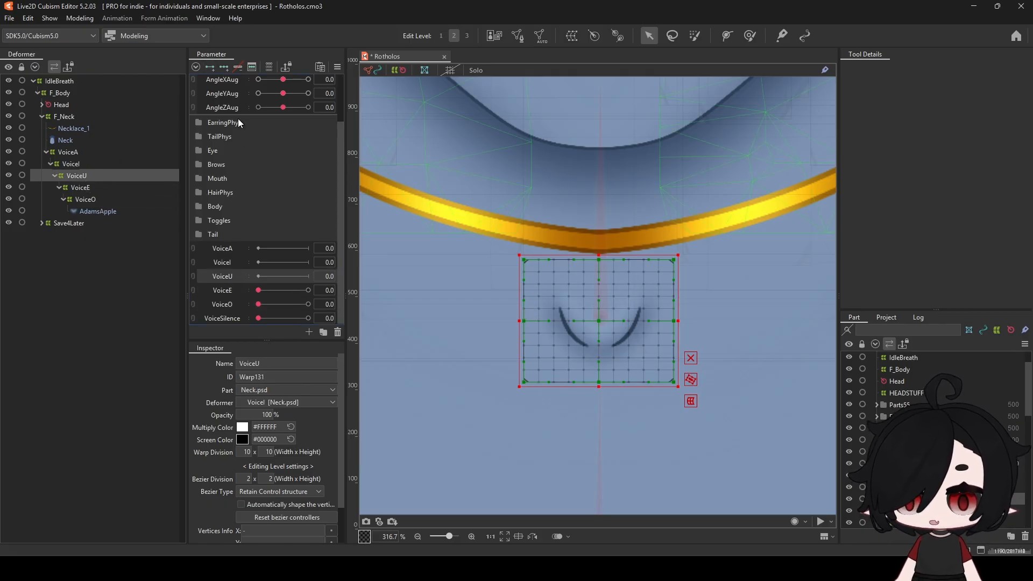
{"action": "left_click", "coordinate": [209, 66]}
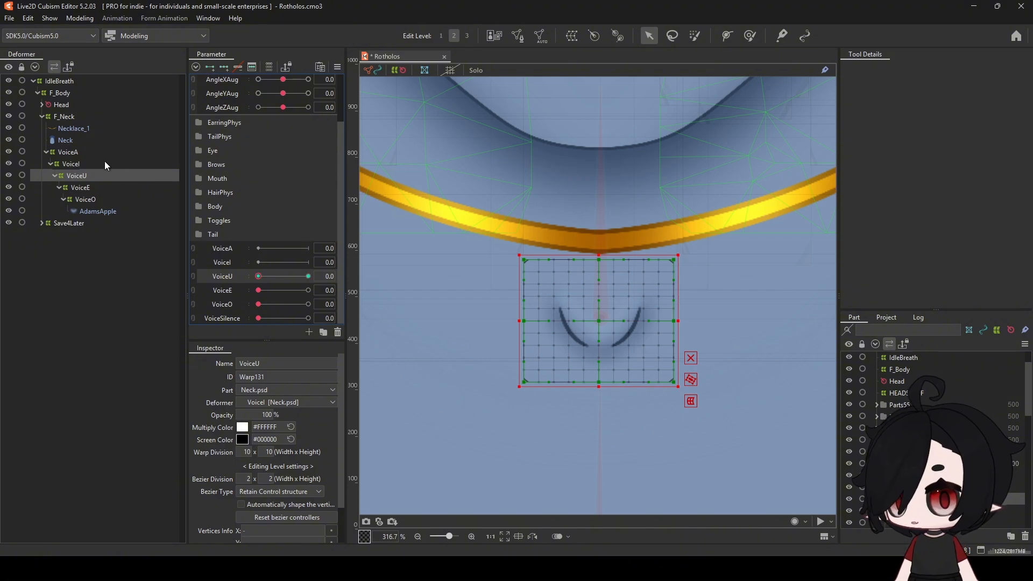
- Add two keyforms each to the VoiceI and VoiceA parameters for the warp deformers of the same names
{"action": "left_click", "coordinate": [105, 163]}
{"action": "left_click", "coordinate": [236, 263]}
{"action": "left_click", "coordinate": [223, 67]}
{"action": "left_click", "coordinate": [102, 152]}
{"action": "left_click", "coordinate": [229, 248]}
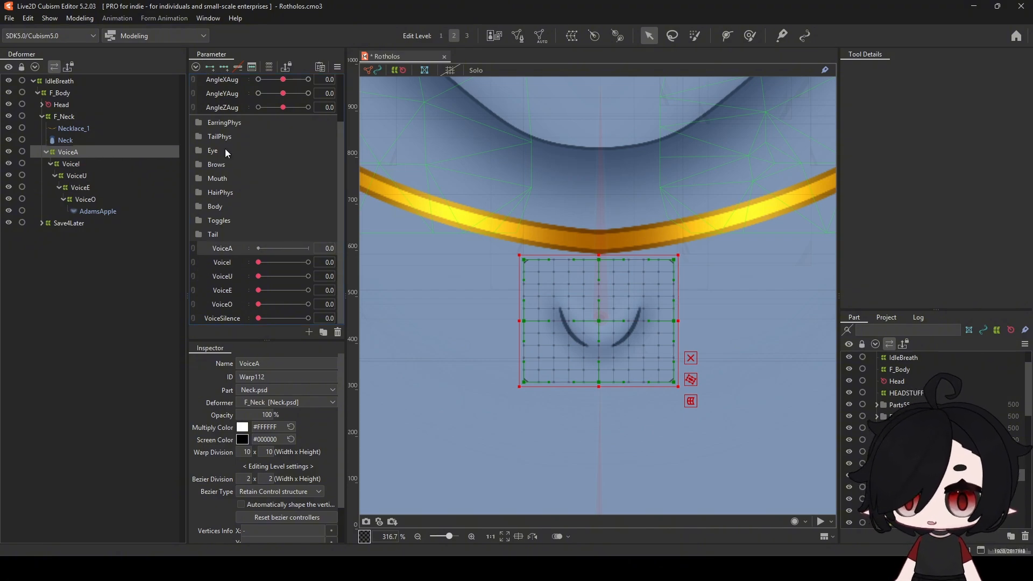
{"action": "left_click", "coordinate": [210, 66]}
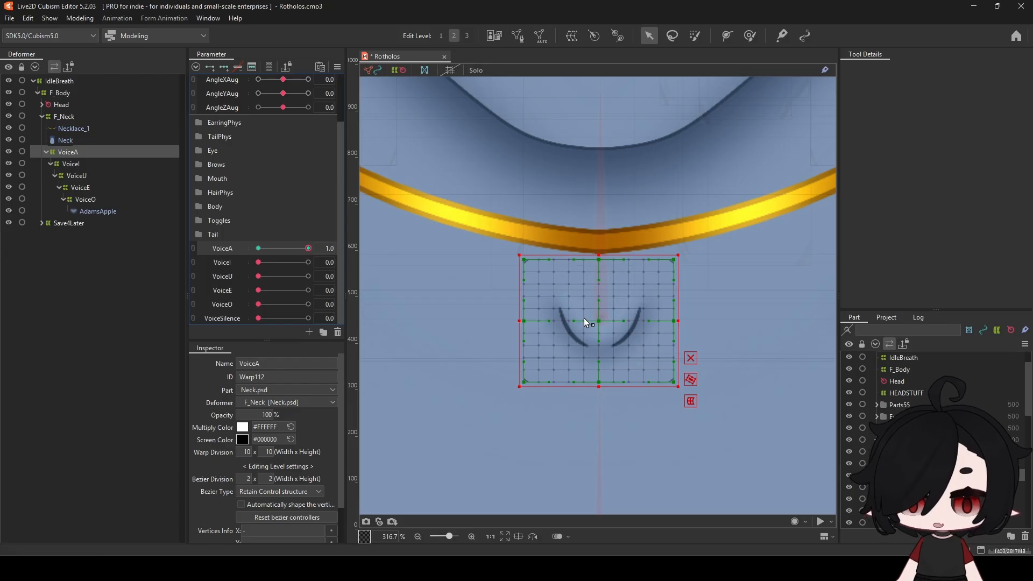
- Raise the VoiceA and VoiceI warp deformers over the necklace at their parameters' 1.0 keyforms, returning each parameter to 0.0
{"action": "left_click_drag", "start_coordinate": [595, 317], "coordinate": [594, 280]}
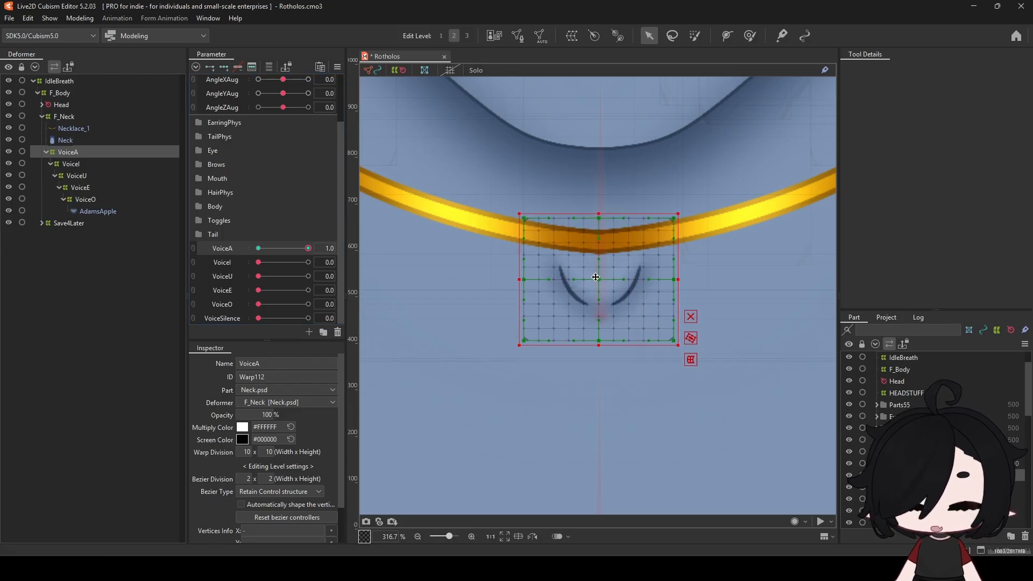
{"action": "left_click_drag", "start_coordinate": [302, 250], "coordinate": [138, 188]}
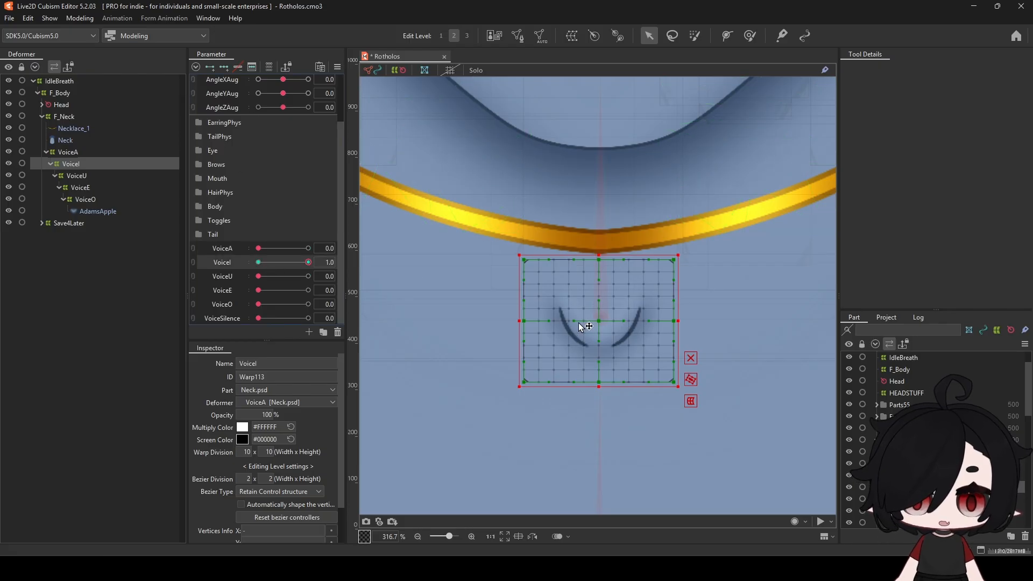
{"action": "left_click_drag", "start_coordinate": [594, 318], "coordinate": [594, 281]}
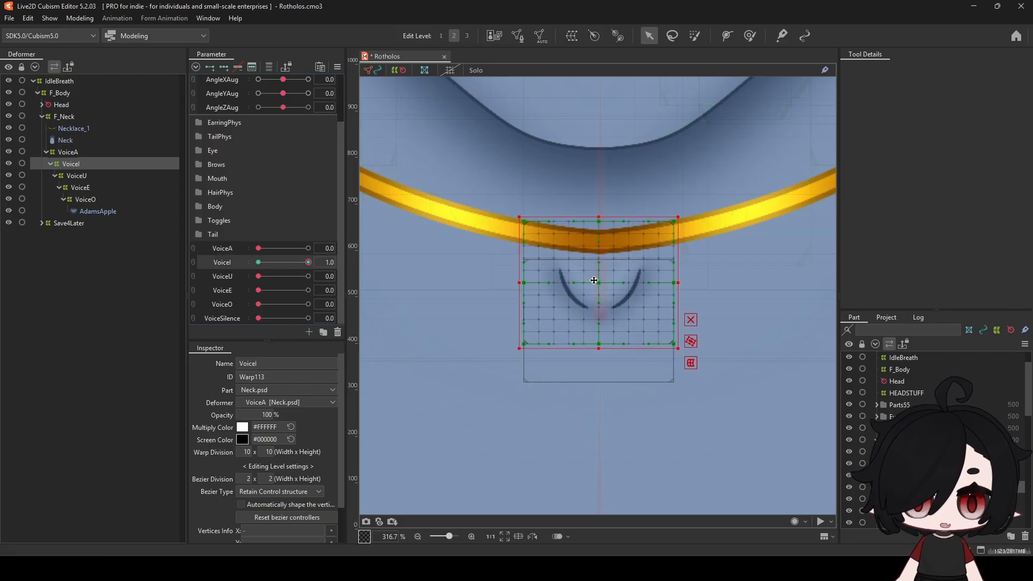
{"action": "left_click_drag", "start_coordinate": [307, 263], "coordinate": [243, 260]}
- Raise the VoiceU warp deformer over the necklace at its parameter's 1.0 keyform, and return the parameter to 0.0
{"action": "left_click", "coordinate": [308, 276]}
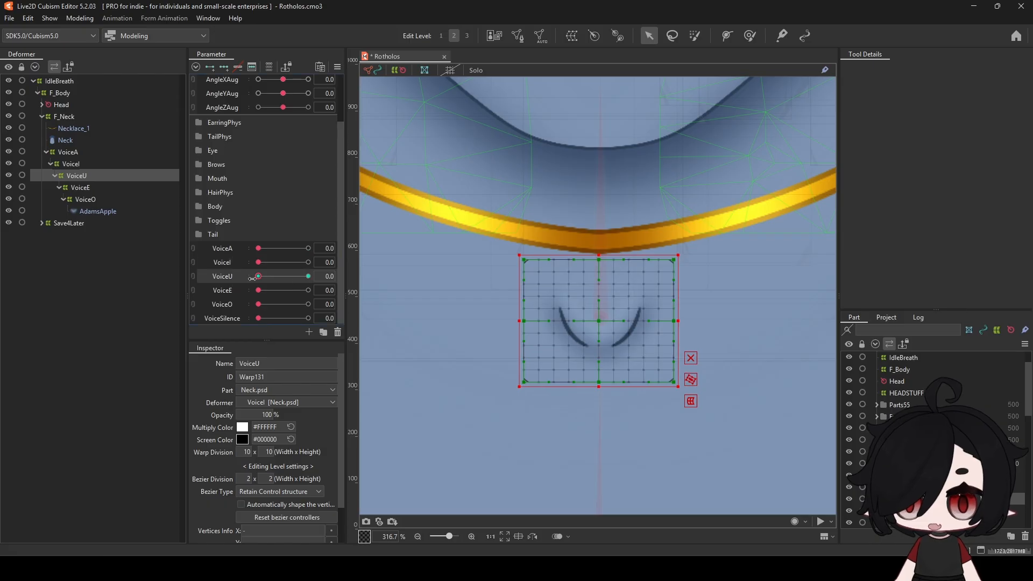
{"action": "left_click_drag", "start_coordinate": [583, 328], "coordinate": [585, 269]}
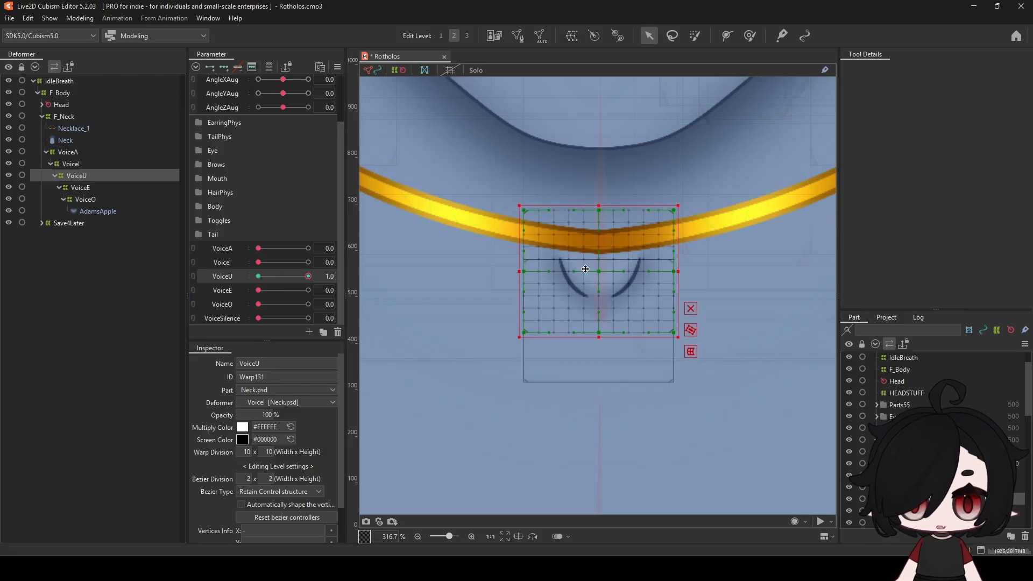
{"action": "left_click_drag", "start_coordinate": [308, 276], "coordinate": [241, 276]}
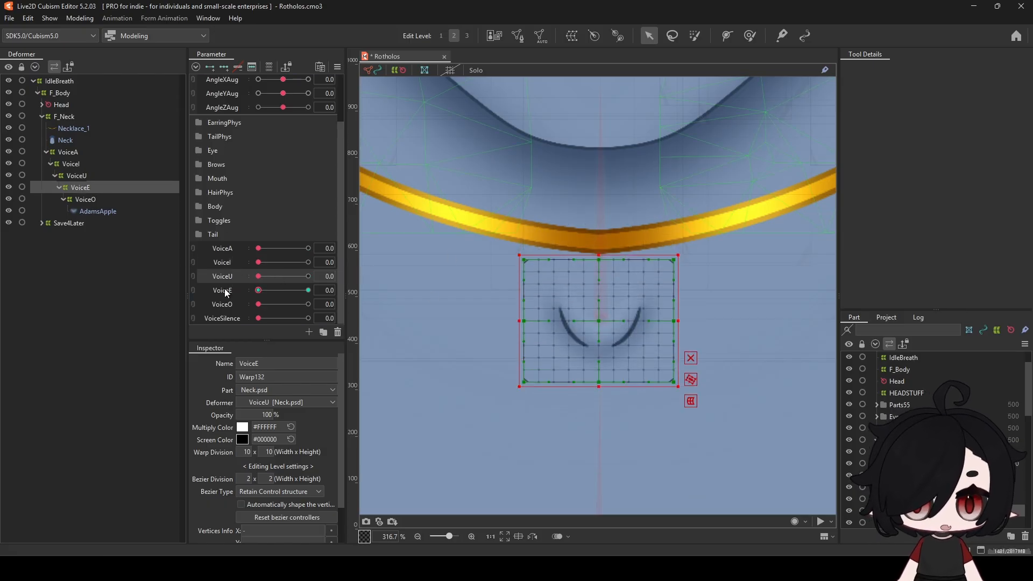
- Raise the VoiceE and VoiceO warp deformers over the necklace at their parameters' 1.0 keyforms, returning each parameter to 0.0
{"action": "left_click", "coordinate": [225, 290]}
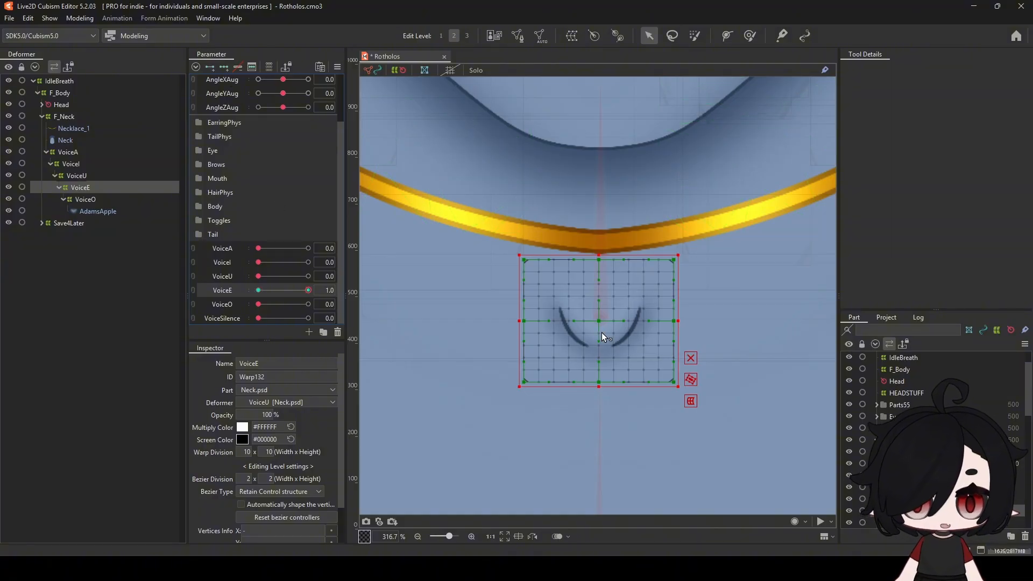
{"action": "left_click_drag", "start_coordinate": [601, 319], "coordinate": [601, 282]}
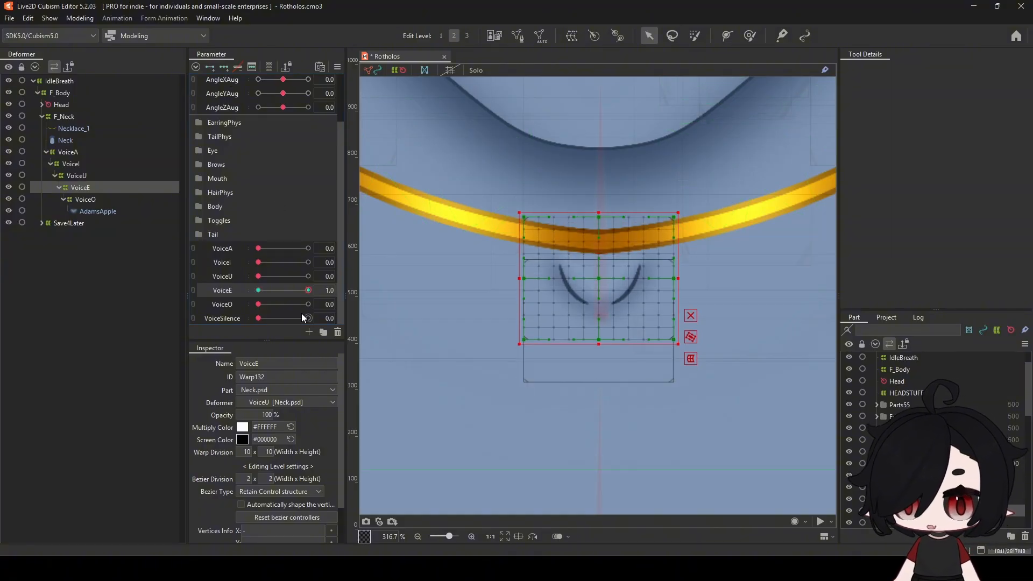
{"action": "left_click_drag", "start_coordinate": [308, 290], "coordinate": [176, 291]}
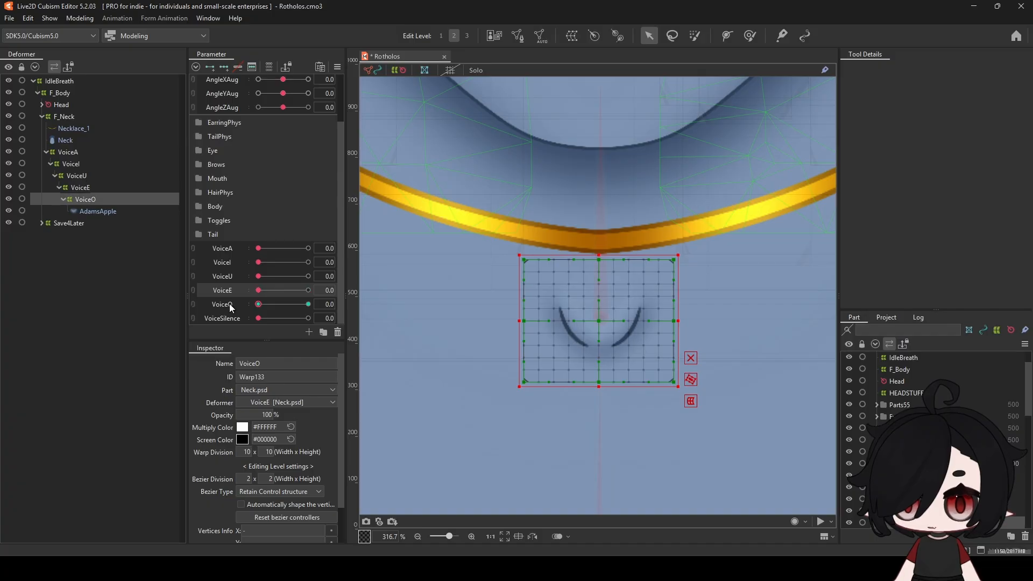
{"action": "left_click_drag", "start_coordinate": [594, 316], "coordinate": [591, 274]}
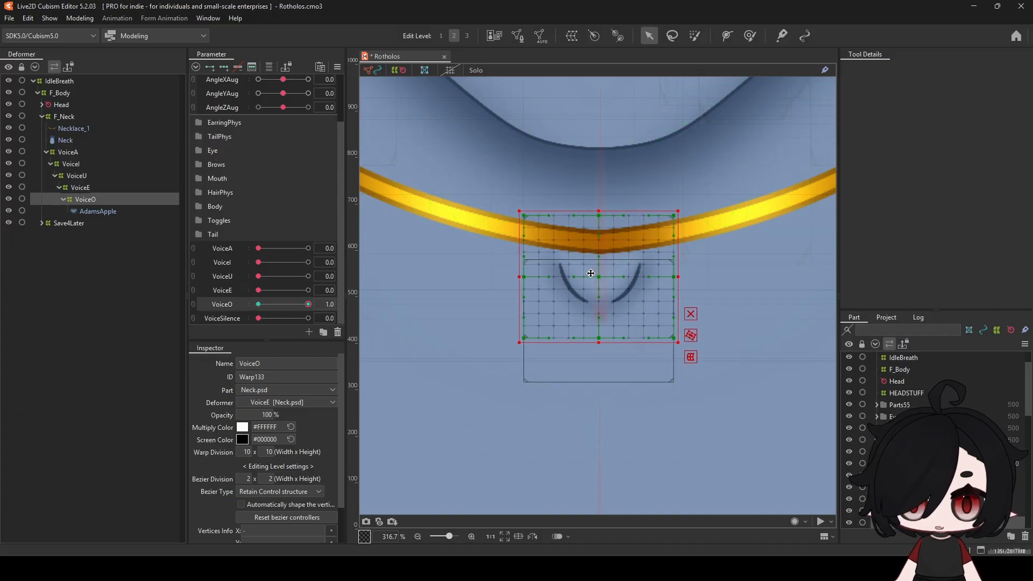
{"action": "left_click_drag", "start_coordinate": [273, 304], "coordinate": [255, 307]}
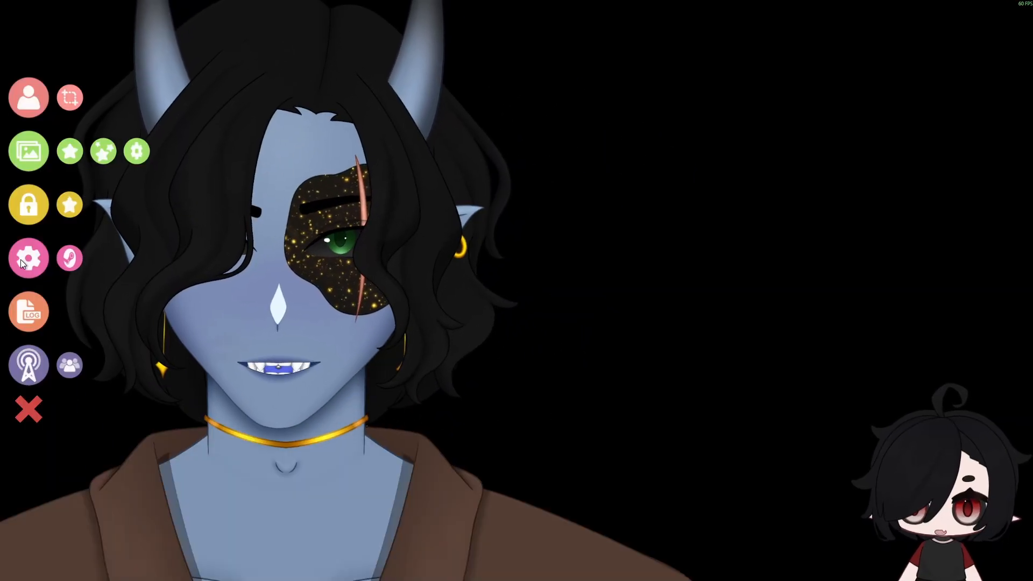
- Switch to VTube Studio and examine the Advanced Lipsync section of the general configuration
{"action": "left_click", "coordinate": [21, 259]}
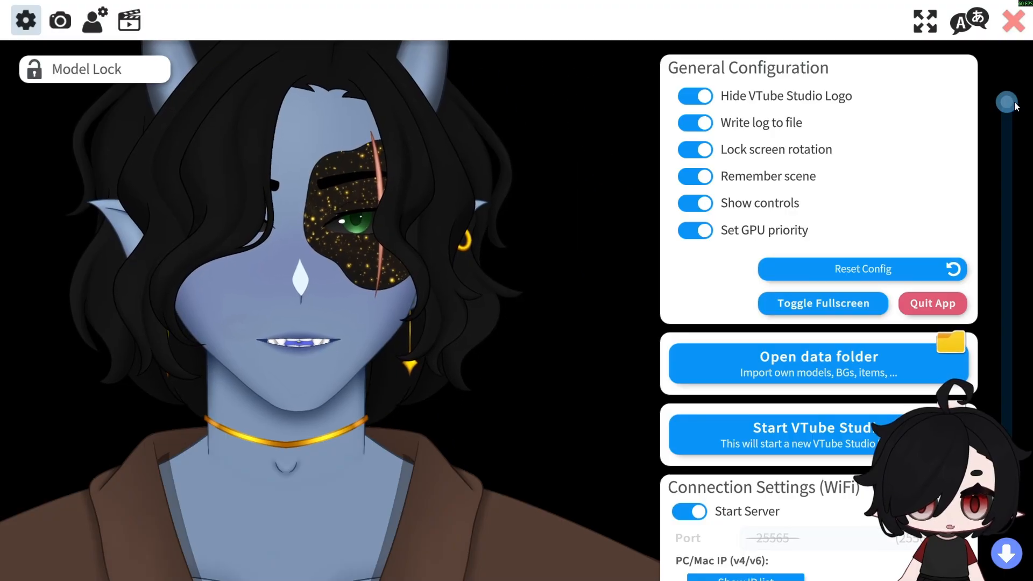
{"action": "left_click_drag", "start_coordinate": [1005, 102], "coordinate": [1023, 420]}
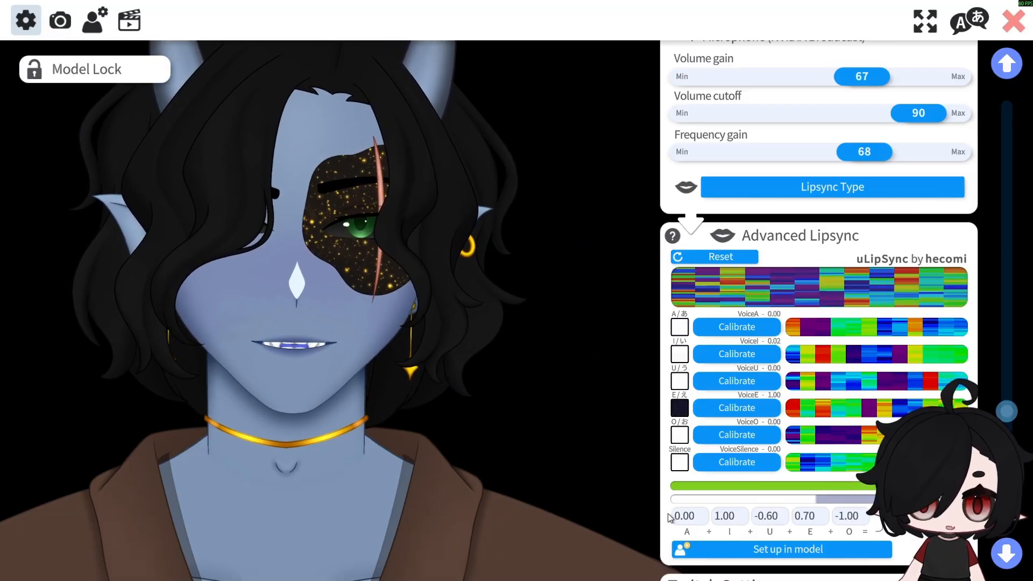
- Add a new parameter mapping at the end of the Rotholos model's settings
{"action": "left_click", "coordinate": [91, 21]}
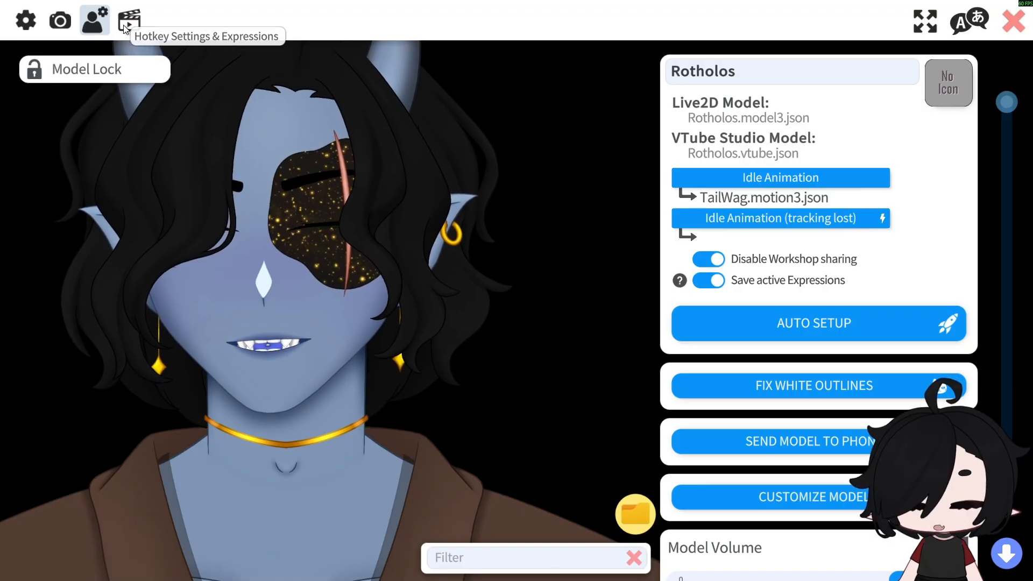
{"action": "left_click", "coordinate": [129, 24]}
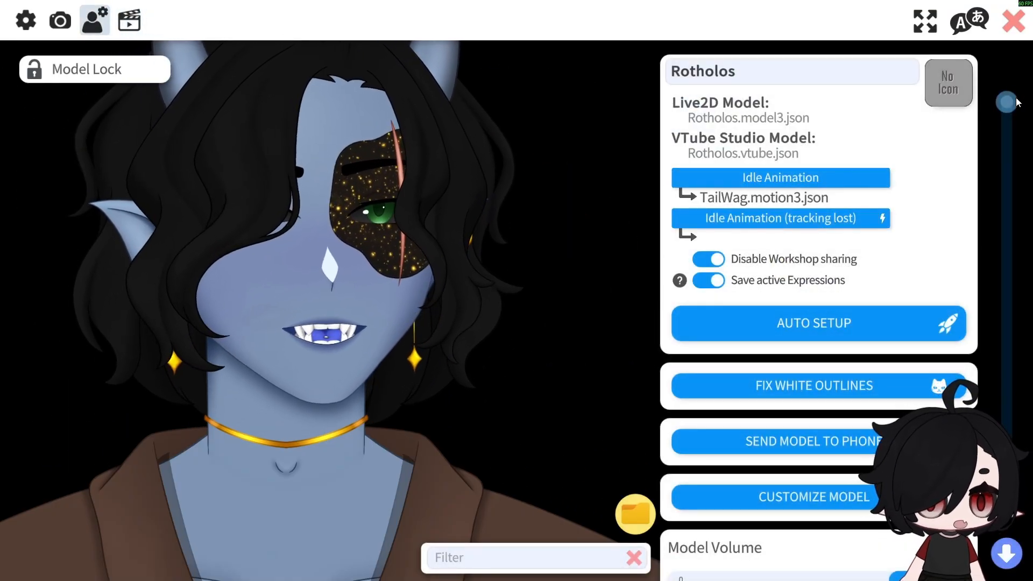
{"action": "left_click_drag", "start_coordinate": [1006, 102], "coordinate": [1014, 140]}
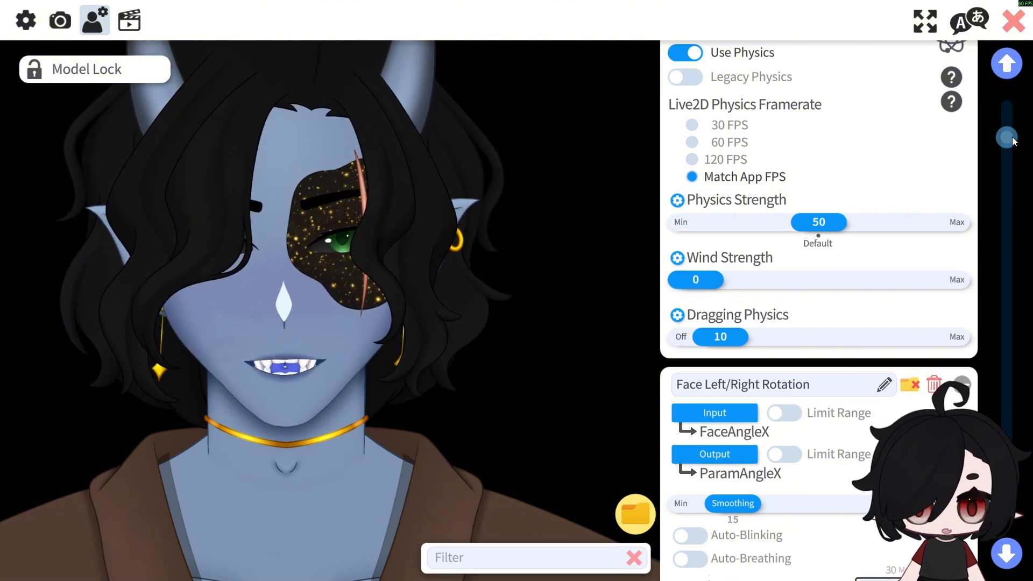
{"action": "left_click_drag", "start_coordinate": [1013, 141], "coordinate": [1011, 537]}
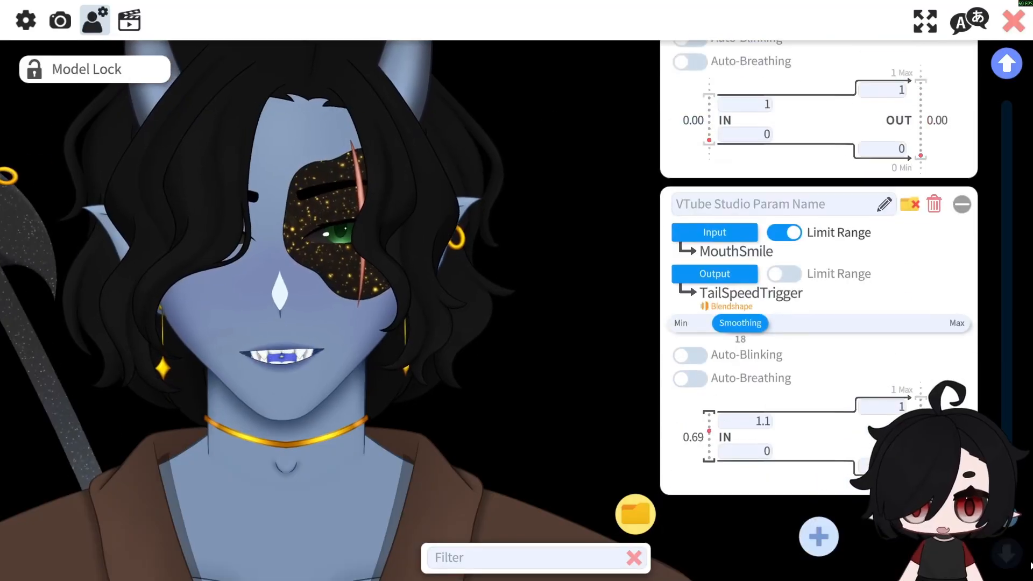
{"action": "left_click", "coordinate": [826, 538]}
{"action": "scroll", "coordinate": [828, 412], "scroll_direction": "down", "scroll_amount": 2}
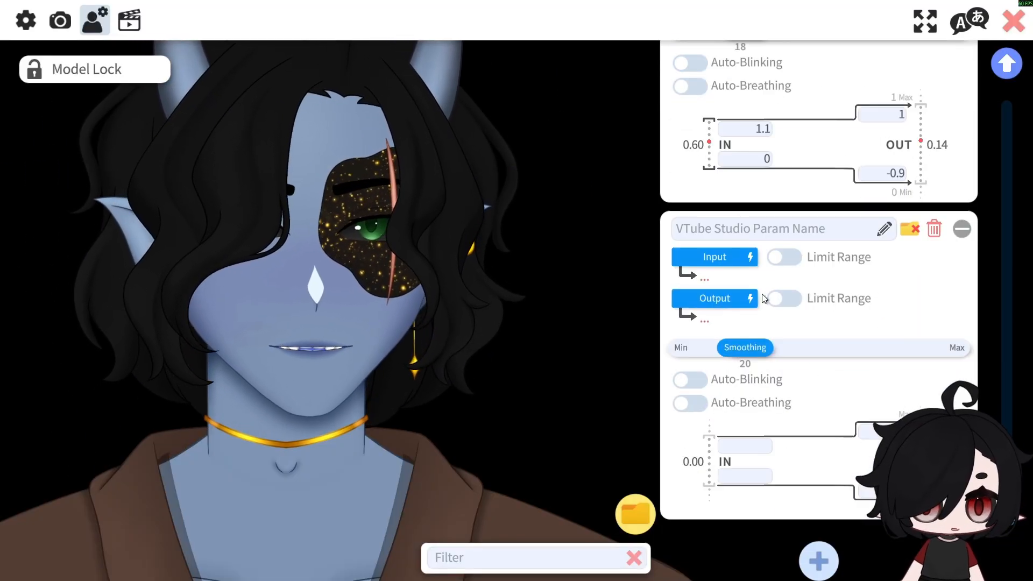
- Filter the face tracking parameters by "voice" and assign VoiceA as the new mapping's input
{"action": "left_click", "coordinate": [731, 259]}
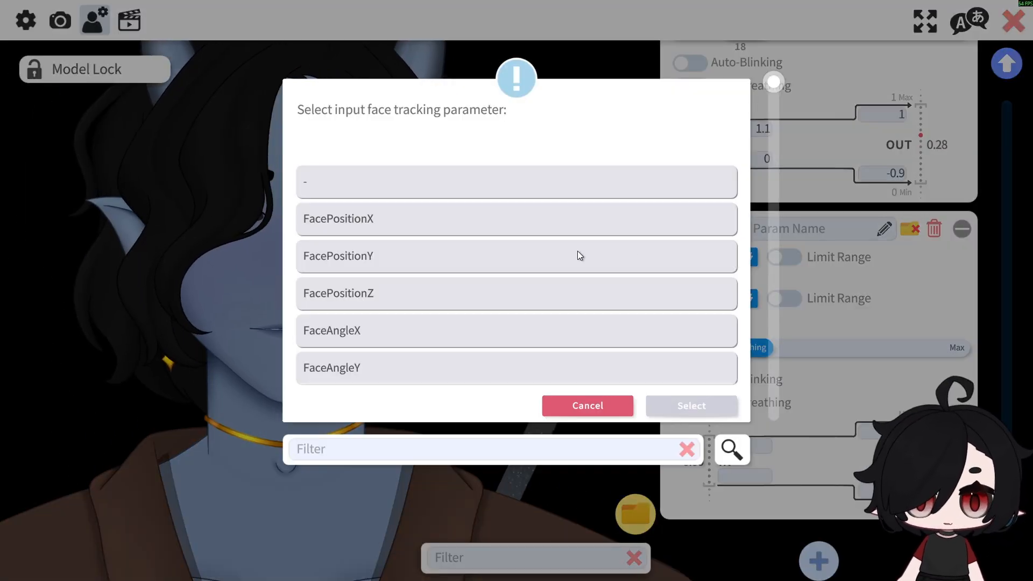
{"action": "scroll", "coordinate": [578, 269], "scroll_direction": "down", "scroll_amount": 6}
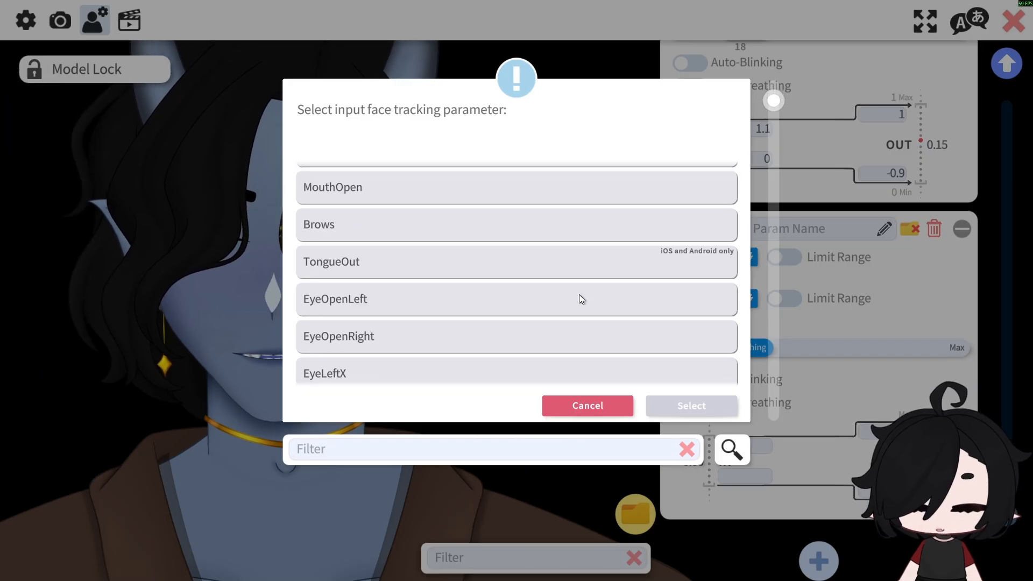
{"action": "type", "text": "b"}
{"action": "key", "text": "BackSpace"}
{"action": "type", "text": "voice"}
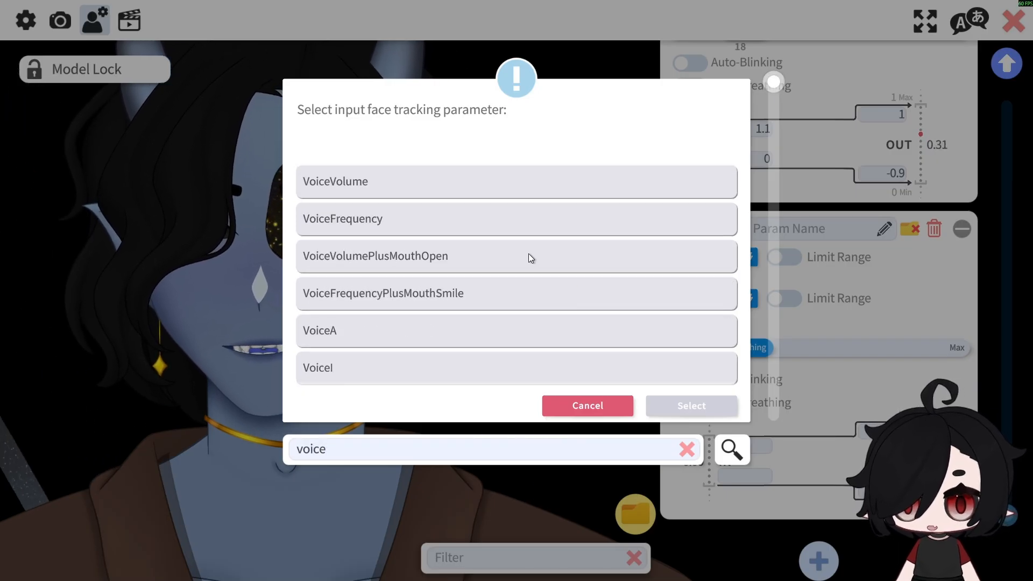
{"action": "scroll", "coordinate": [421, 279], "scroll_direction": "down", "scroll_amount": 2}
{"action": "scroll", "coordinate": [444, 276], "scroll_direction": "up", "scroll_amount": 3}
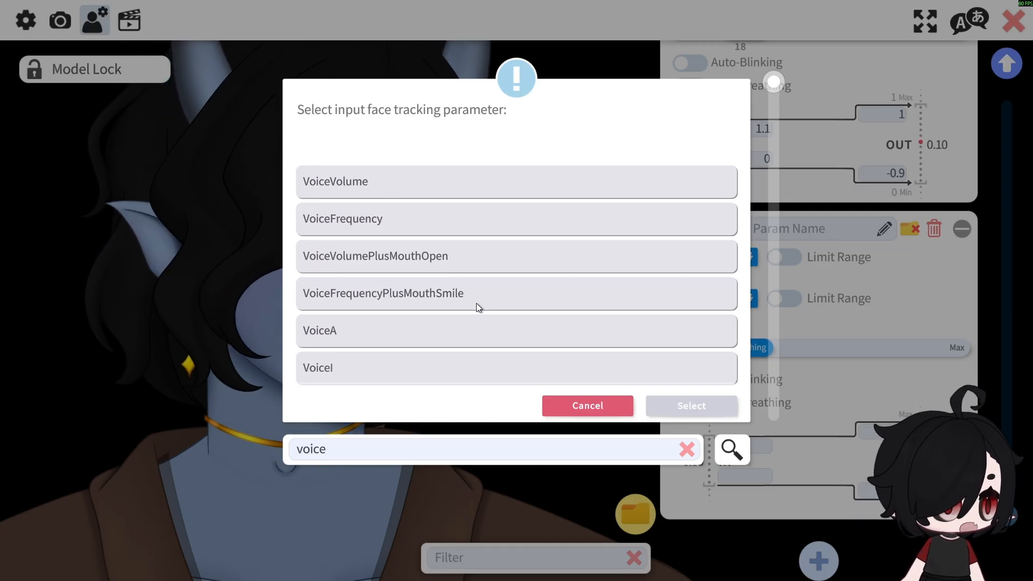
{"action": "left_click", "coordinate": [480, 340]}
{"action": "left_click", "coordinate": [674, 407]}
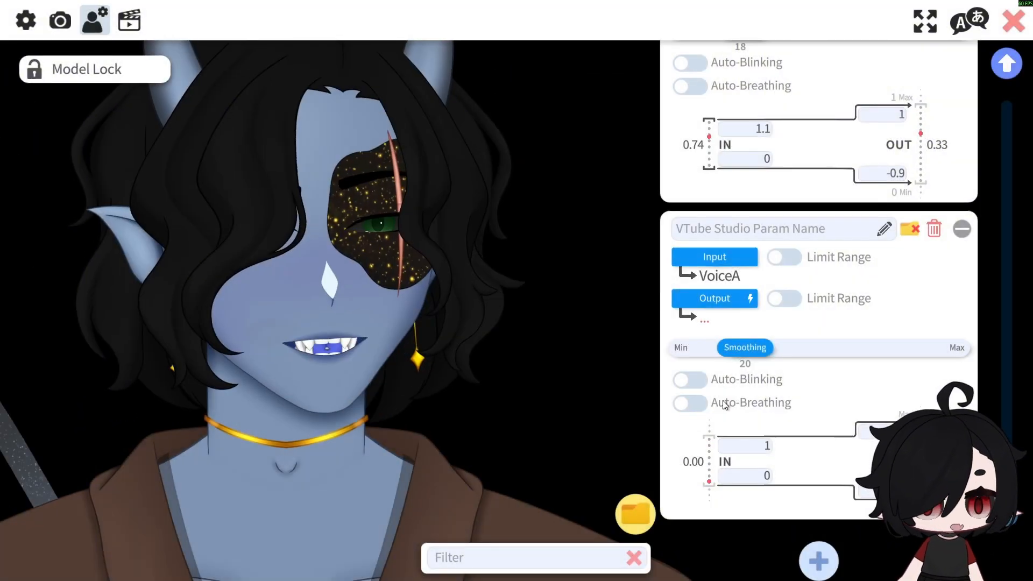
- Assign VoiceAParam as the Live2D output of the VoiceA mapping
{"action": "left_click", "coordinate": [720, 300]}
{"action": "type", "text": "vui"}
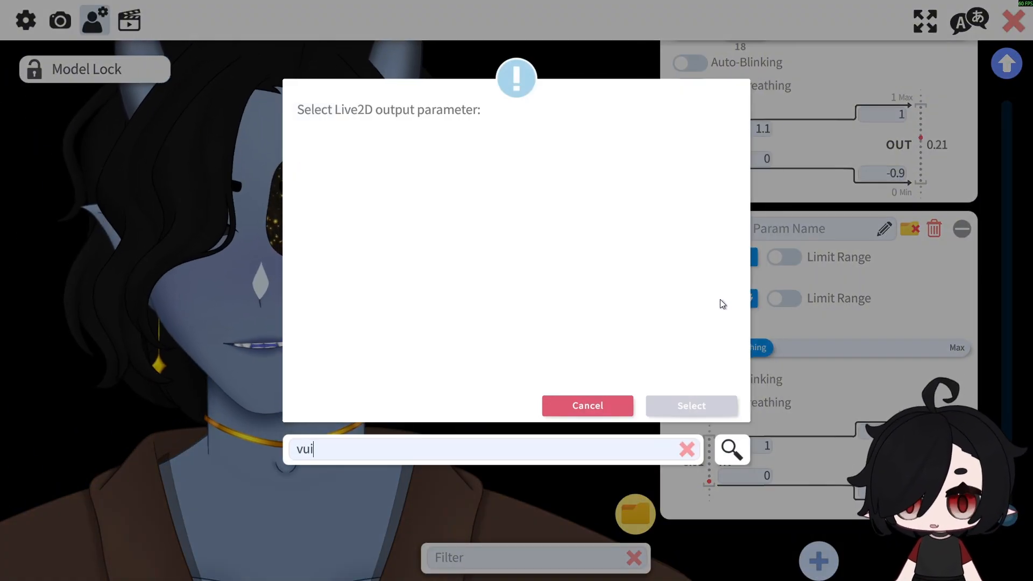
{"action": "key", "text": "BackSpace"}
{"action": "key", "text": "BackSpace"}
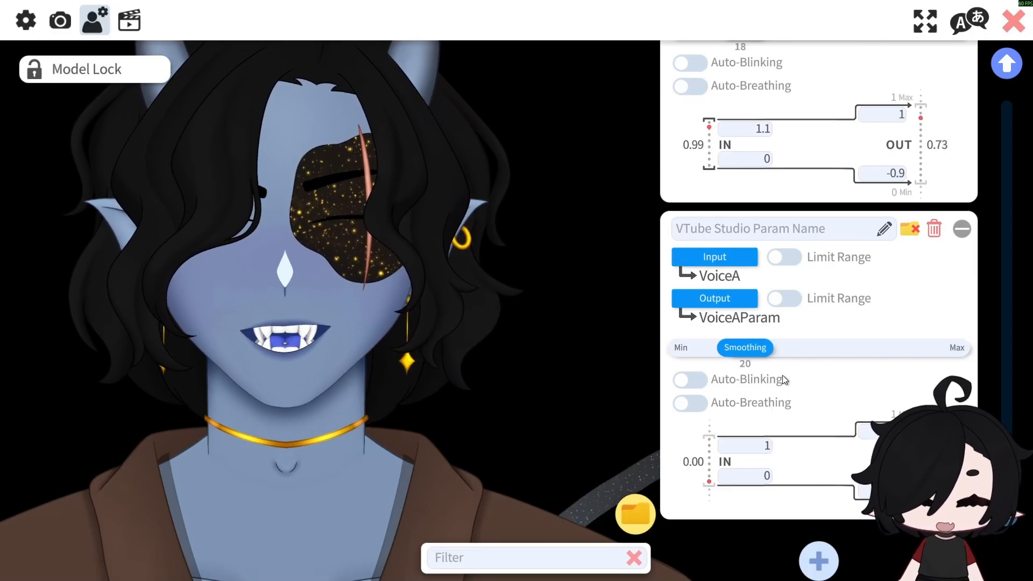
- Add parameter mappings for the VoiceI and VoiceU inputs, linking each to its matching Live2D output parameter
{"action": "left_click", "coordinate": [827, 573]}
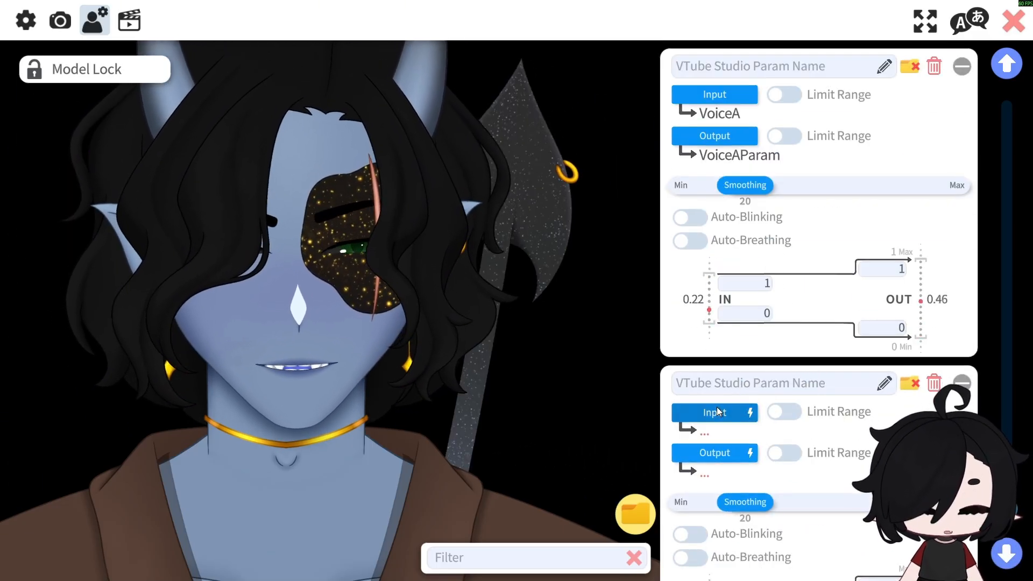
{"action": "left_click", "coordinate": [717, 407]}
{"action": "left_click", "coordinate": [709, 367]}
{"action": "left_click", "coordinate": [699, 406]}
{"action": "left_click", "coordinate": [698, 448]}
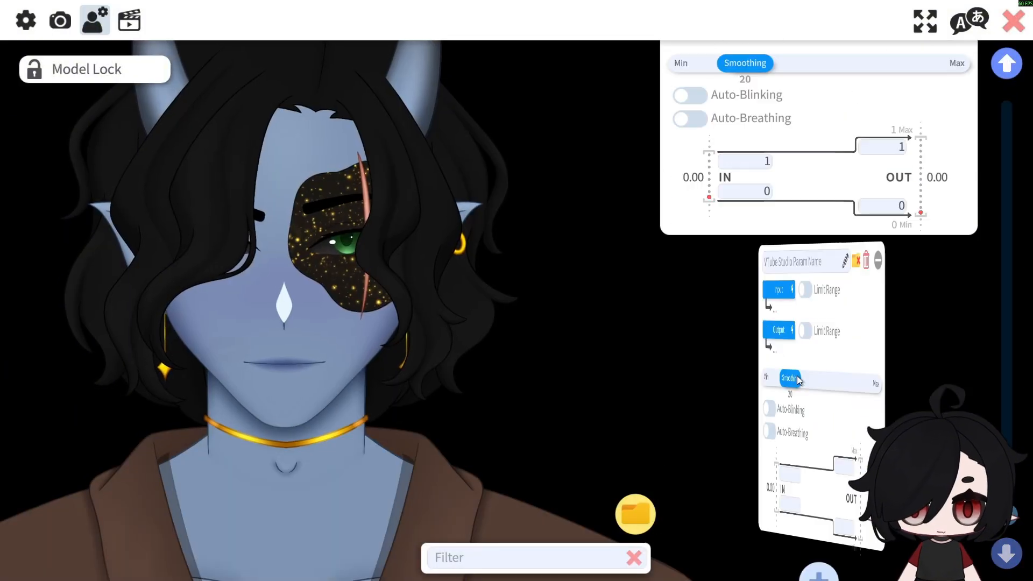
{"action": "left_click", "coordinate": [714, 219]}
{"action": "left_click", "coordinate": [517, 341]}
{"action": "left_click", "coordinate": [517, 257]}
{"action": "left_click", "coordinate": [819, 523]}
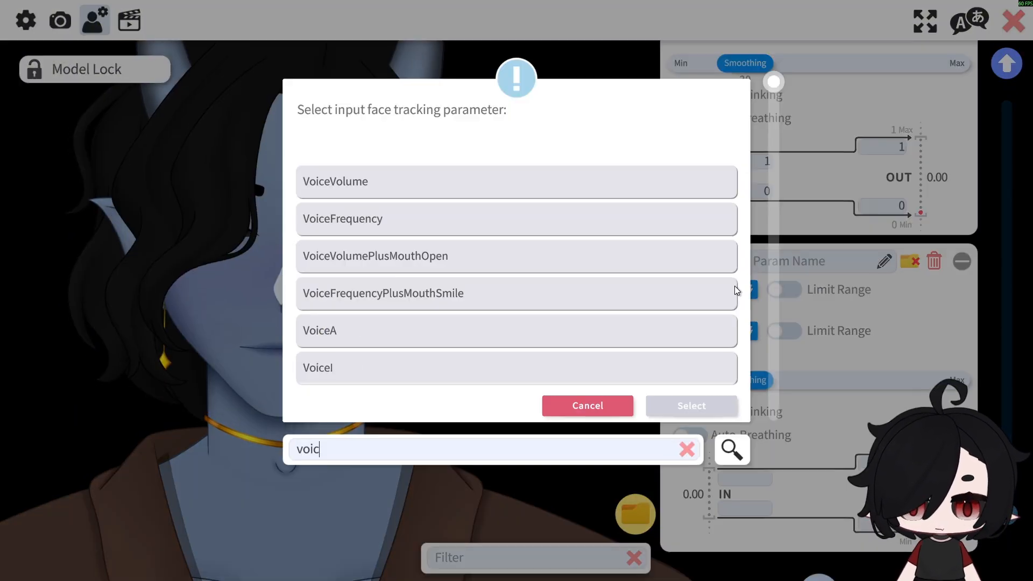
- Add a parameter mapping that links the VoiceE input to its matching Live2D output parameter
{"action": "left_click", "coordinate": [692, 406]}
{"action": "left_click", "coordinate": [716, 330]}
{"action": "left_click", "coordinate": [508, 290]}
{"action": "left_click", "coordinate": [692, 406]}
{"action": "left_click", "coordinate": [818, 536]}
- Set up the next parameter mapping with VoiceO as input and VoiceOParam as output
{"action": "left_click", "coordinate": [723, 352]}
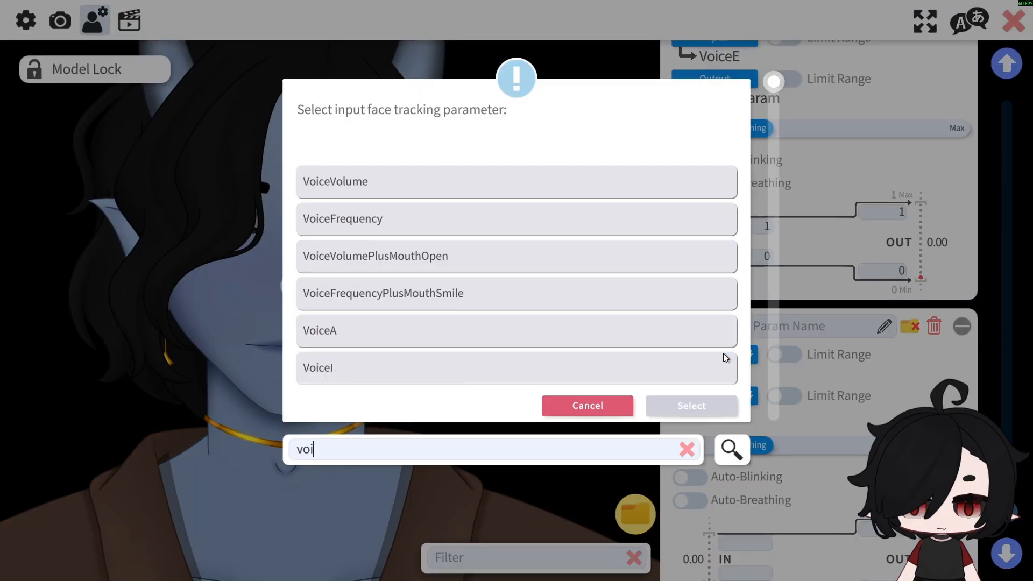
{"action": "scroll", "coordinate": [724, 357], "scroll_direction": "down", "scroll_amount": 3}
{"action": "left_click", "coordinate": [715, 357]}
{"action": "left_click", "coordinate": [699, 406]}
{"action": "left_click", "coordinate": [715, 273]}
{"action": "left_click", "coordinate": [716, 332]}
{"action": "left_click", "coordinate": [699, 406]}
- Map the VoiceSilence input to its matching Live2D output parameter and name that mapping VoiceSilence
{"action": "scroll", "coordinate": [726, 316], "scroll_direction": "down", "scroll_amount": 3}
{"action": "double_click", "coordinate": [714, 367]}
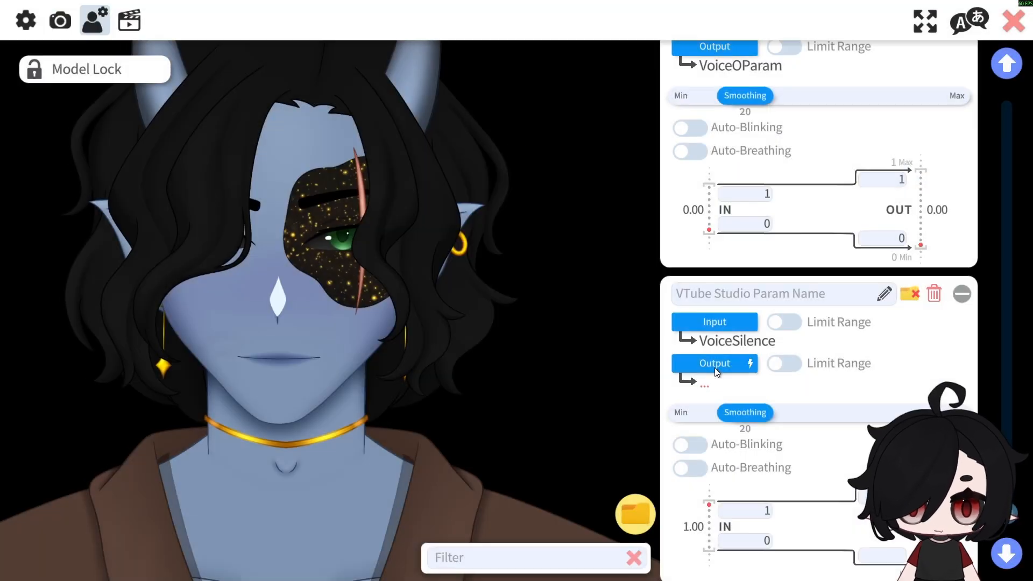
{"action": "left_click", "coordinate": [714, 363]}
{"action": "scroll", "coordinate": [734, 483], "scroll_direction": "down", "scroll_amount": 5}
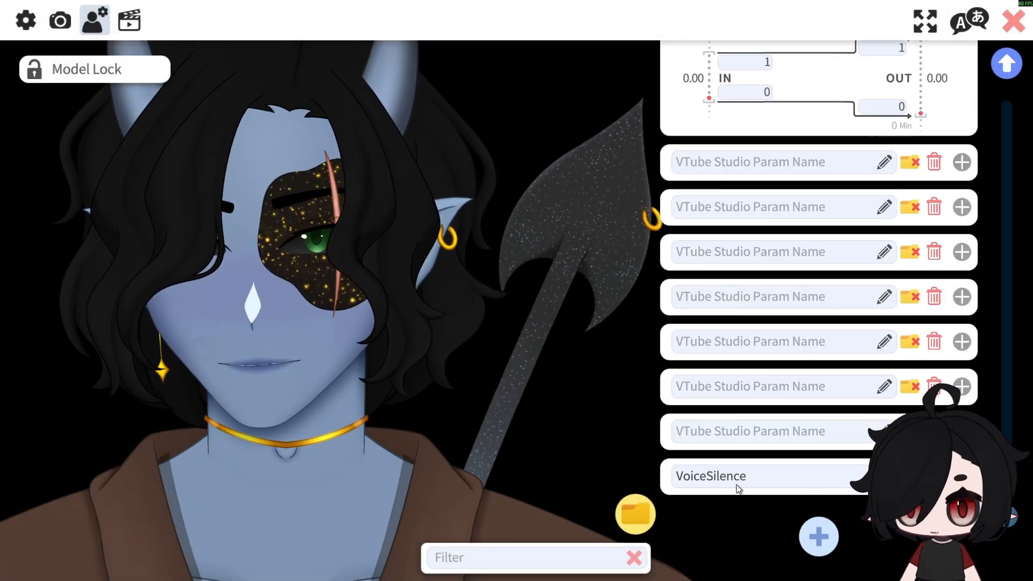